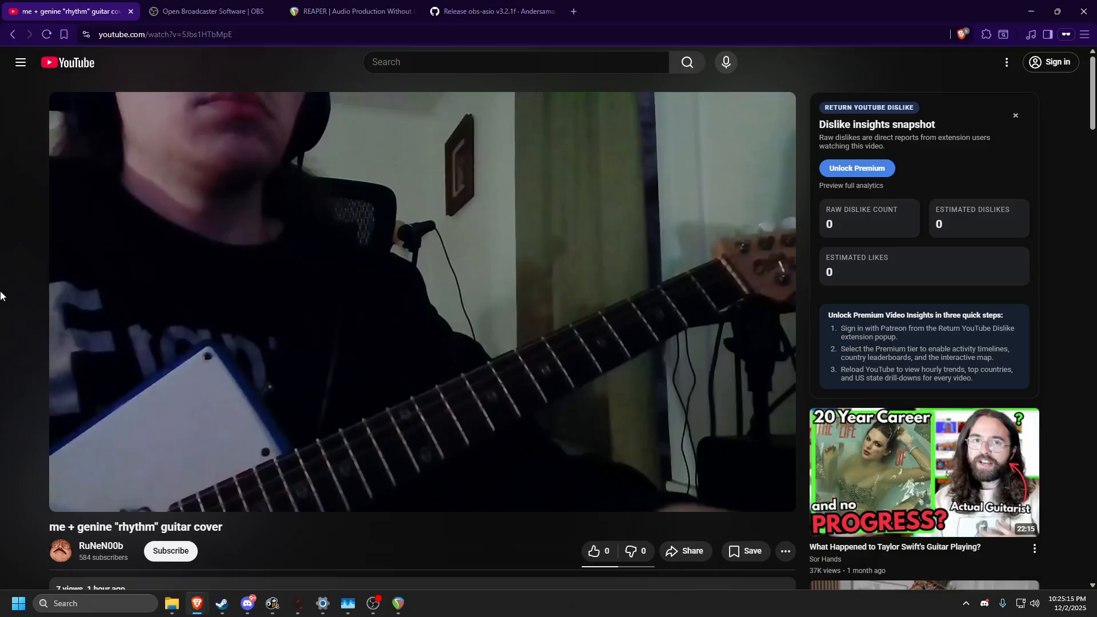
- Look through the open web pages for OBS Studio, REAPER and the obs-asio v3.2.1f release
{"action": "left_click", "coordinate": [218, 5]}
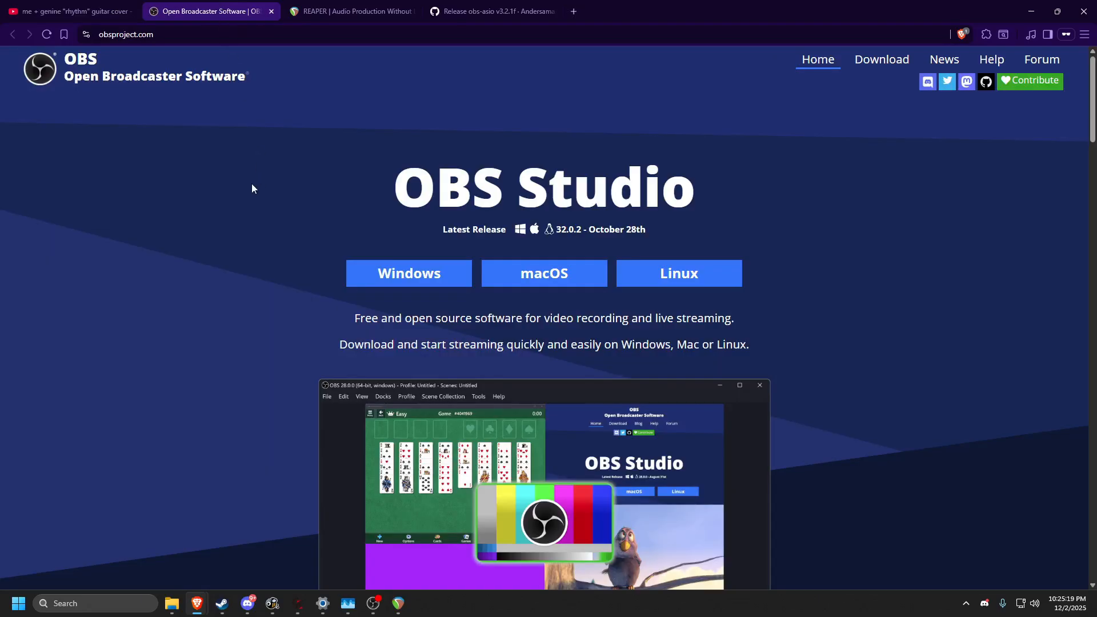
{"action": "left_click", "coordinate": [316, 5]}
{"action": "left_click", "coordinate": [198, 6]}
{"action": "left_click", "coordinate": [343, 11]}
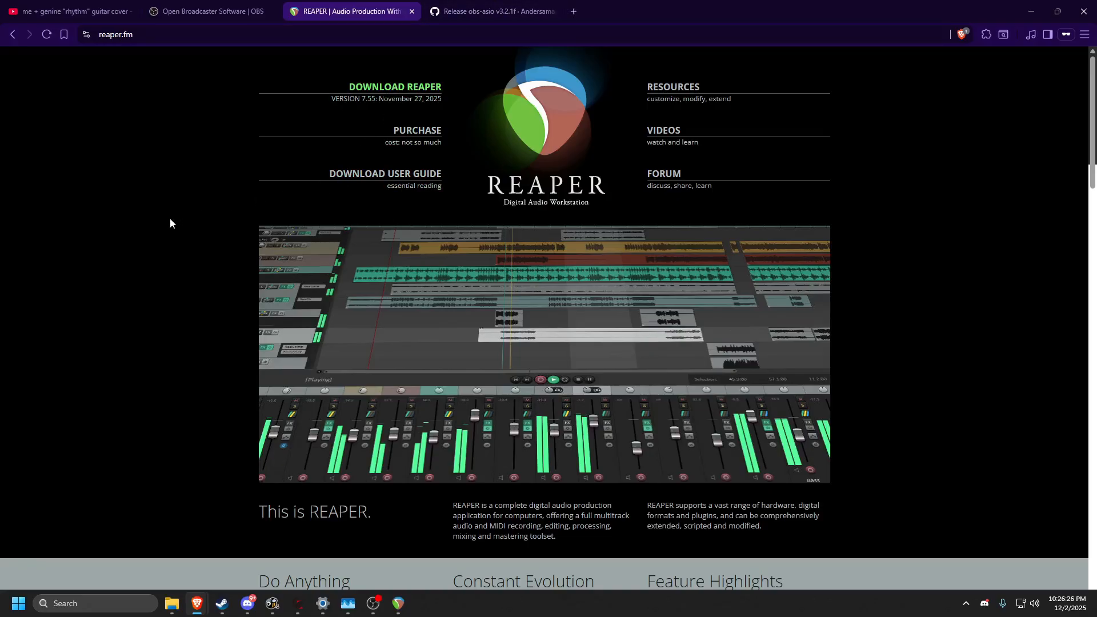
{"action": "left_click", "coordinate": [488, 11]}
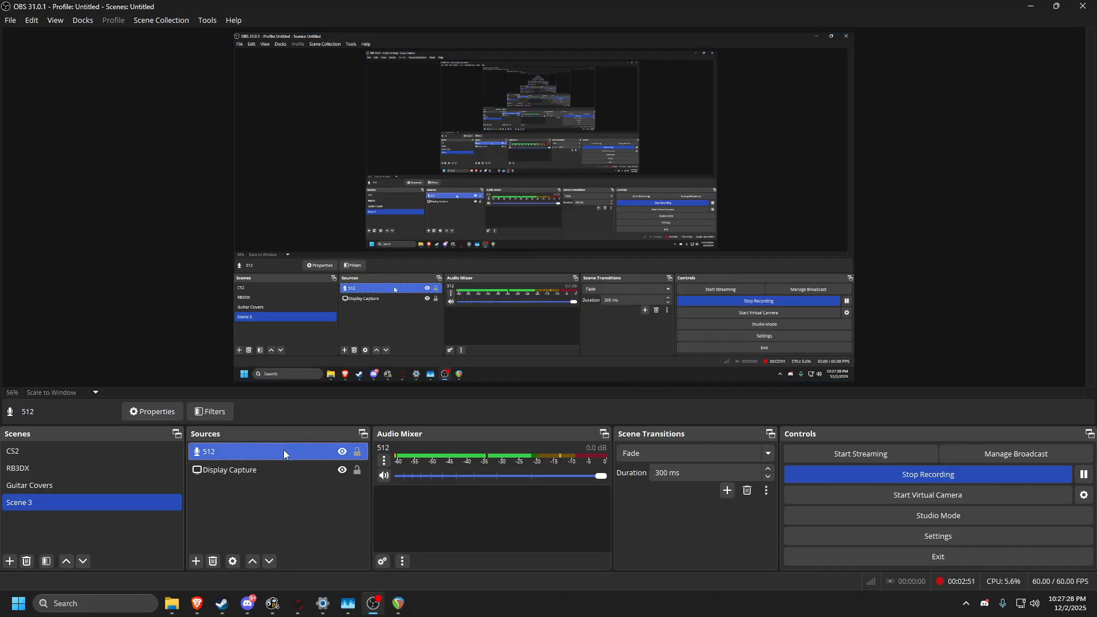
- Switch to OBS and review the 512 source's ASIO properties and the recording options in the output settings
{"action": "double_click", "coordinate": [283, 451]}
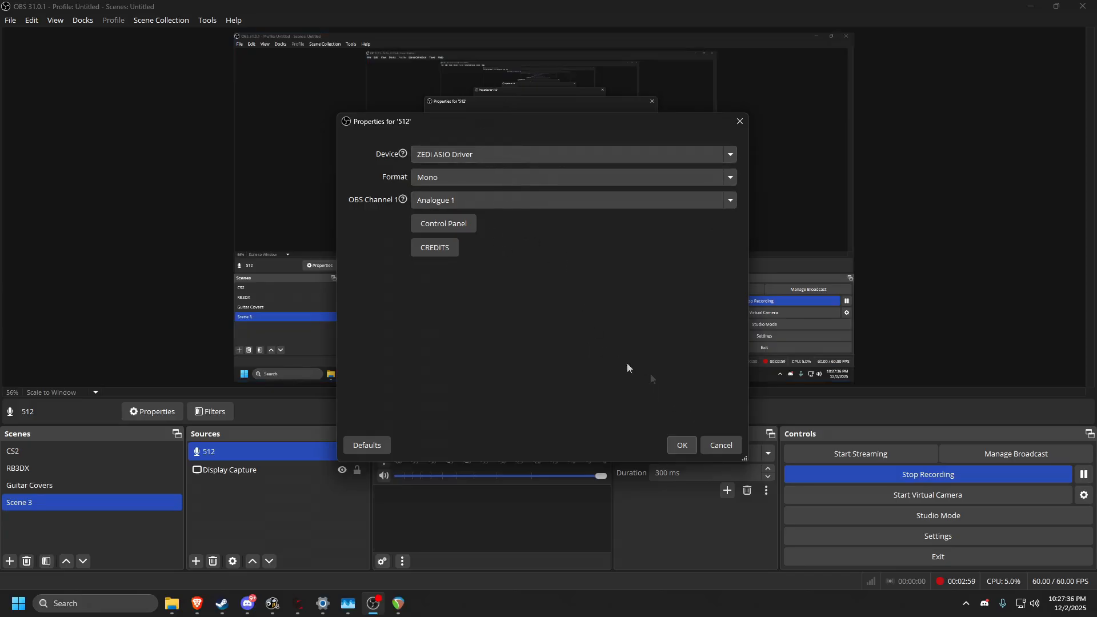
{"action": "left_click", "coordinate": [731, 446]}
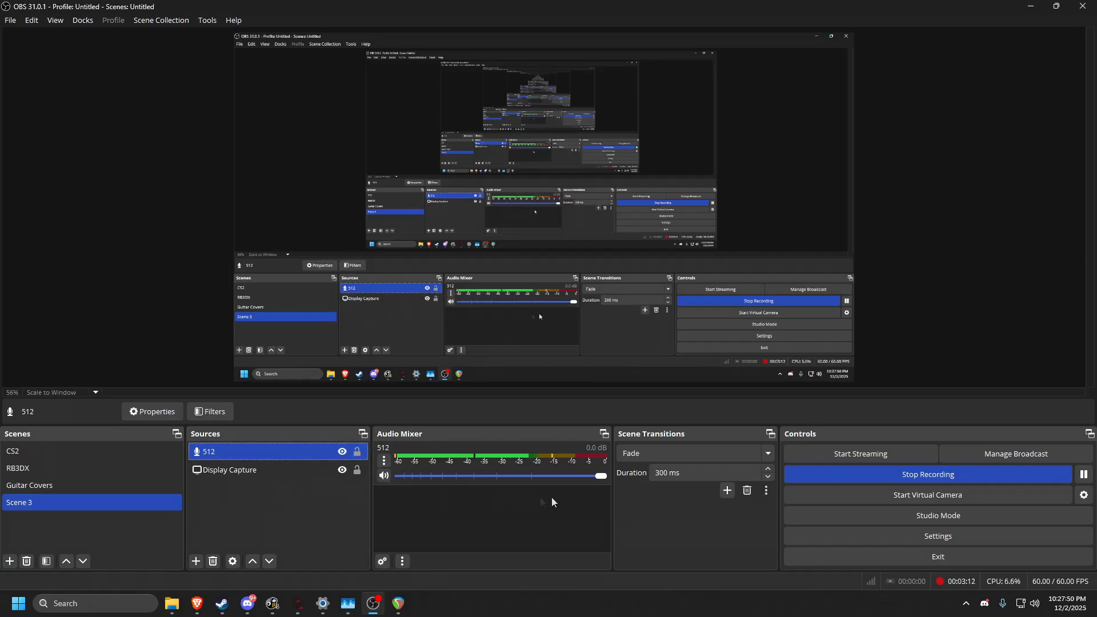
{"action": "left_click", "coordinate": [889, 537]}
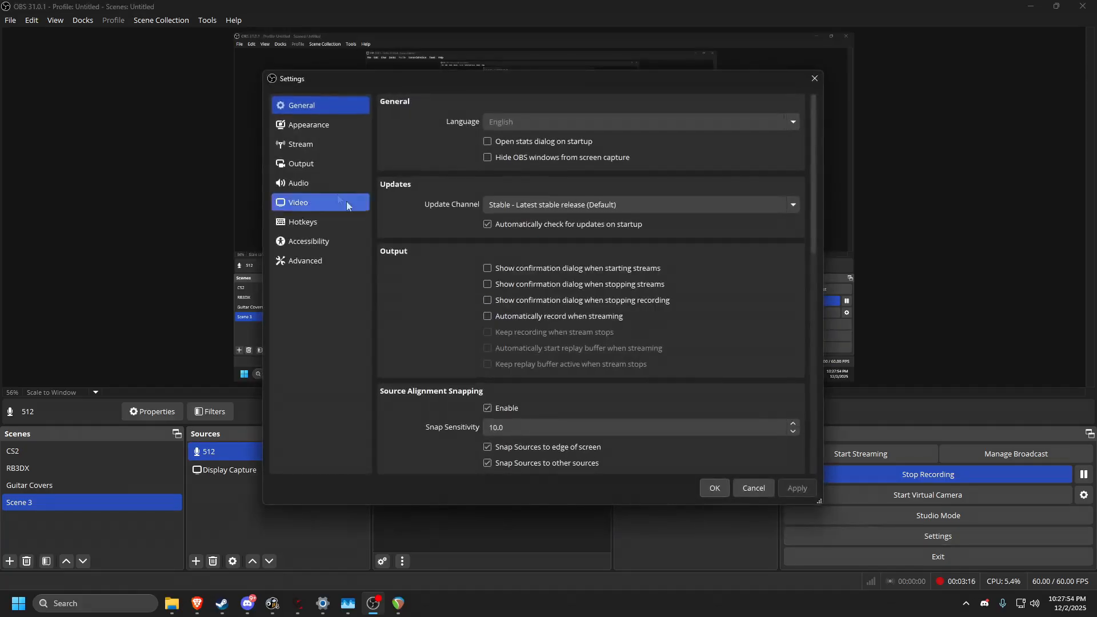
{"action": "left_click", "coordinate": [303, 164]}
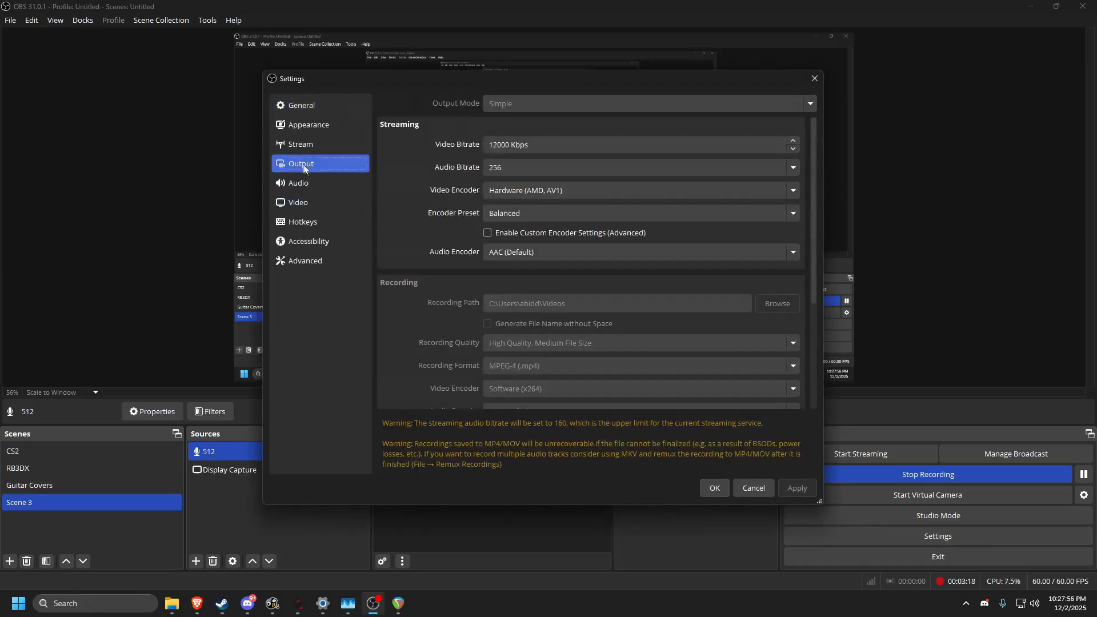
{"action": "scroll", "coordinate": [421, 231], "scroll_direction": "down", "scroll_amount": 2}
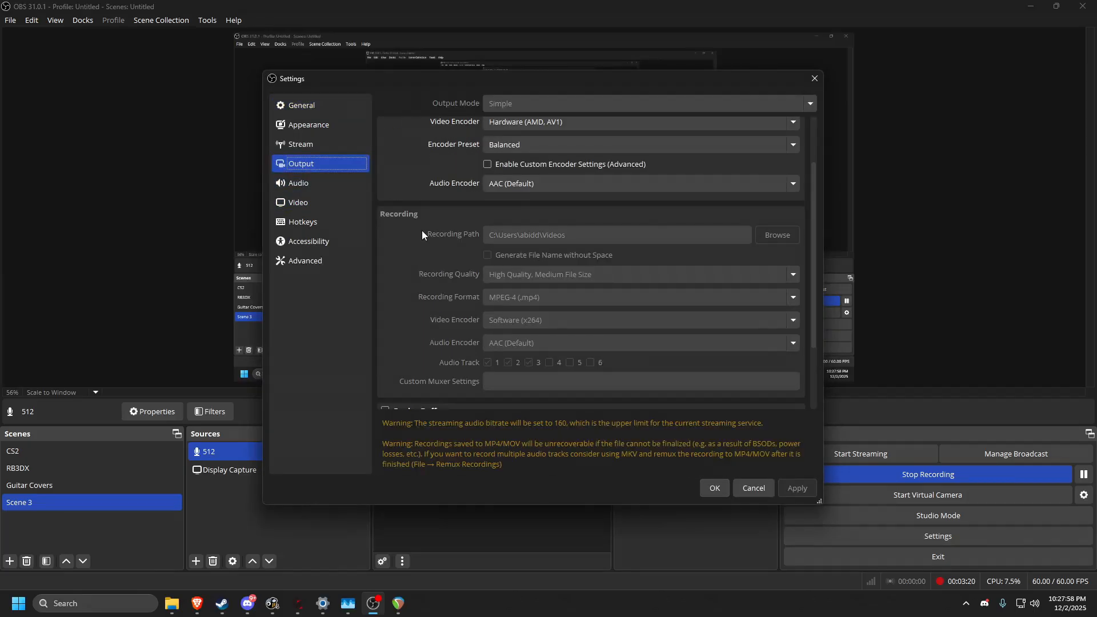
{"action": "scroll", "coordinate": [421, 231], "scroll_direction": "down", "scroll_amount": 2}
{"action": "scroll", "coordinate": [428, 240], "scroll_direction": "up", "scroll_amount": 1}
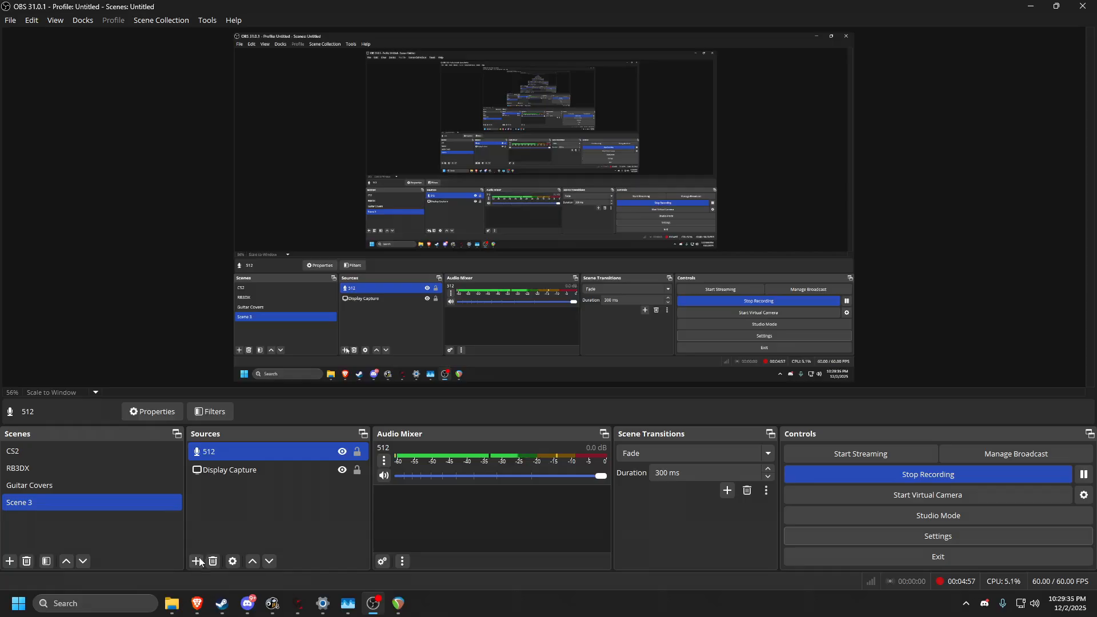
- Switch to REAPER and remove the ReaRoute 3 / ReaRoute 4 hardware output from the master track
{"action": "left_click", "coordinate": [399, 604]}
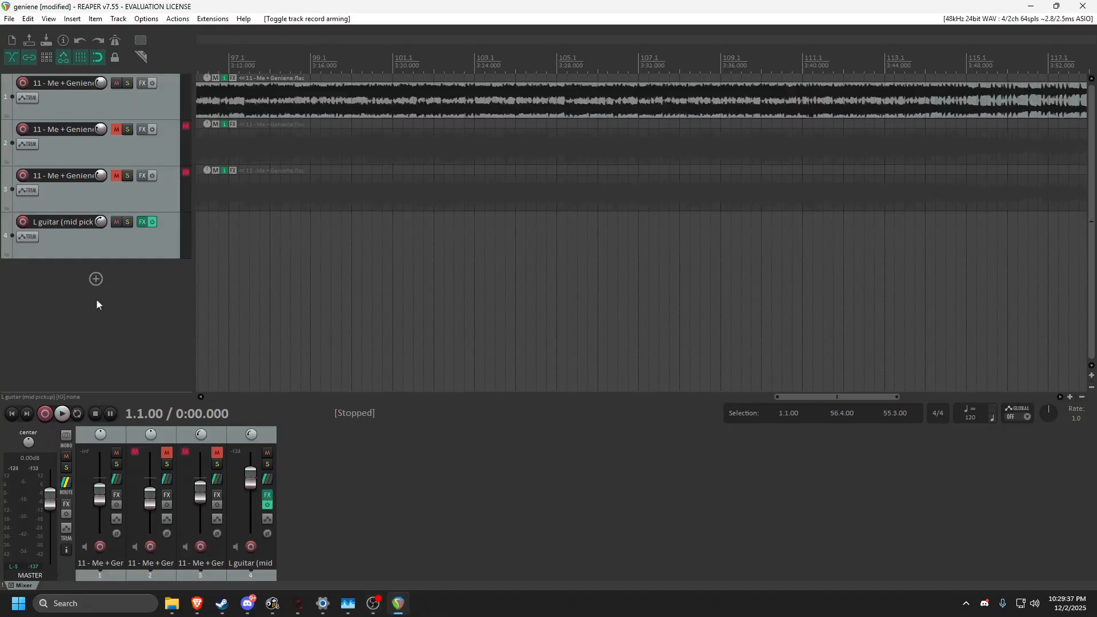
{"action": "left_click", "coordinate": [63, 488]}
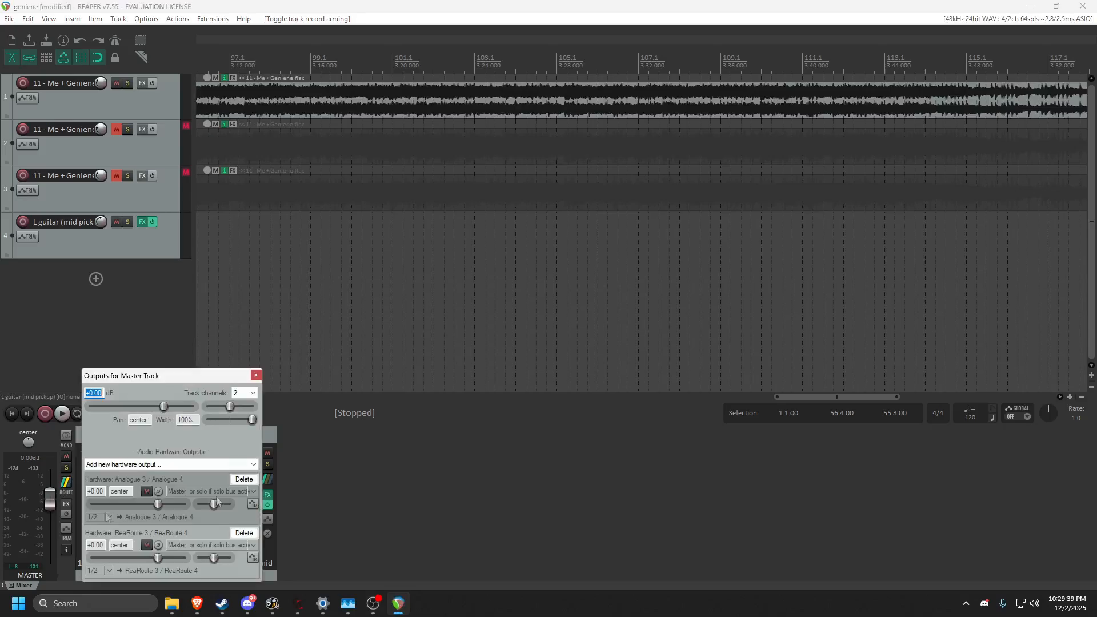
{"action": "left_click", "coordinate": [244, 533]}
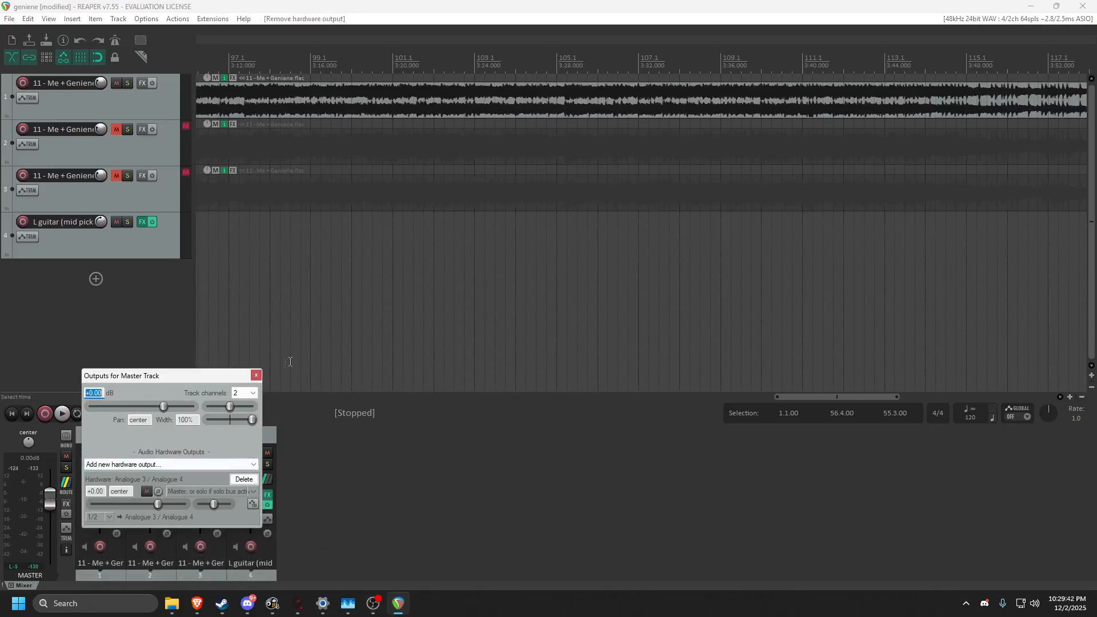
{"action": "left_click", "coordinate": [256, 375]}
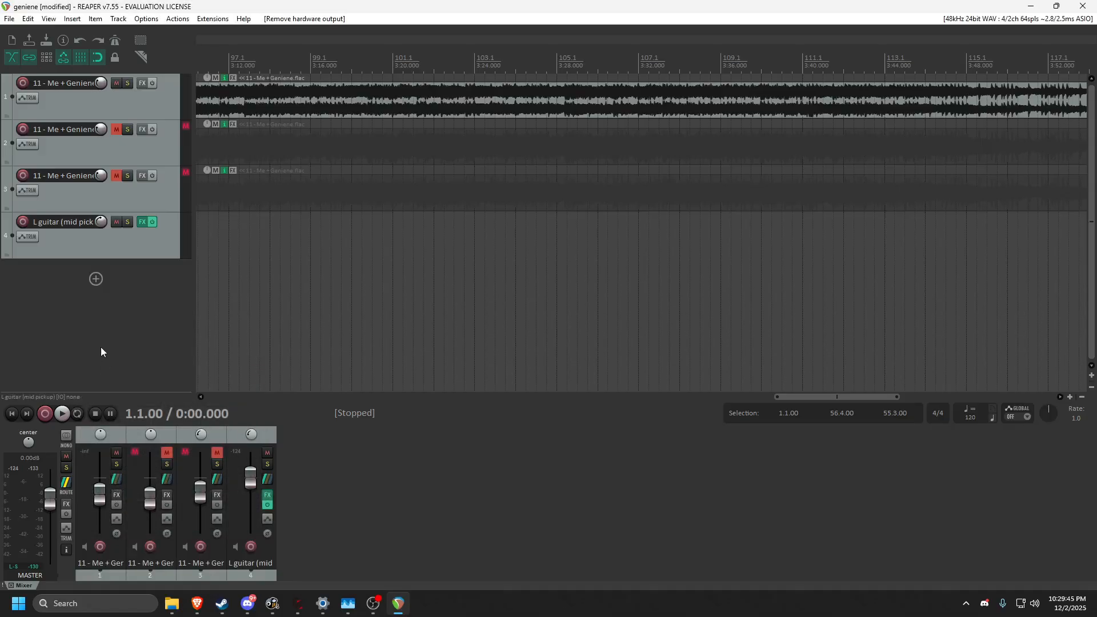
- Add ReaRoute 1 / ReaRoute 2 as a hardware output of track 1, the Me + Geniene backing track
{"action": "left_click", "coordinate": [117, 485]}
{"action": "left_click_drag", "start_coordinate": [188, 440], "coordinate": [164, 257]}
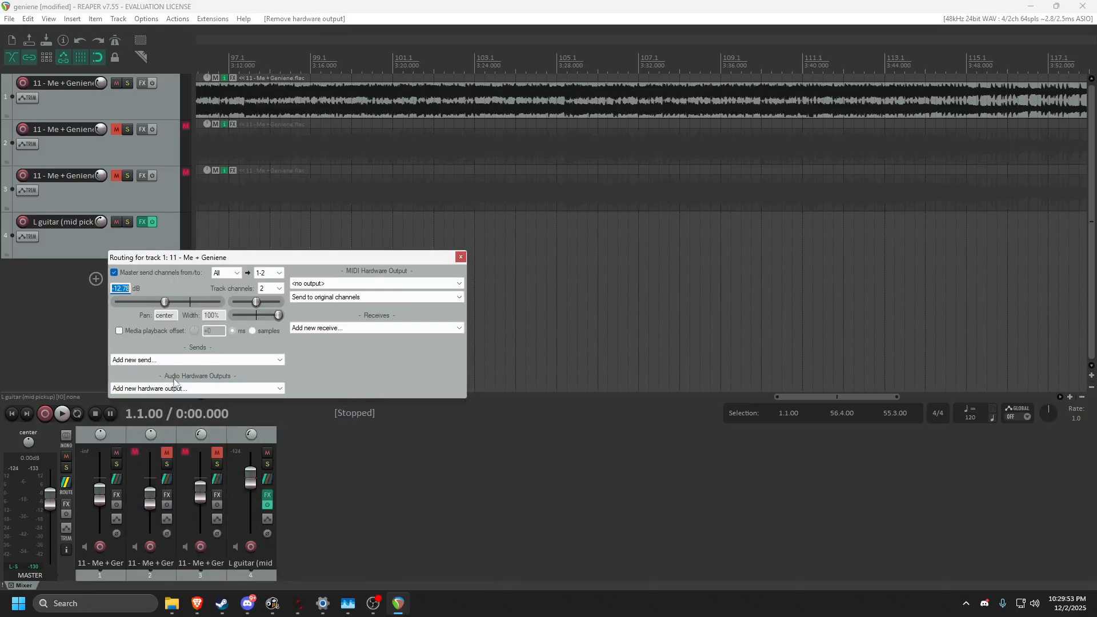
{"action": "left_click", "coordinate": [205, 388]}
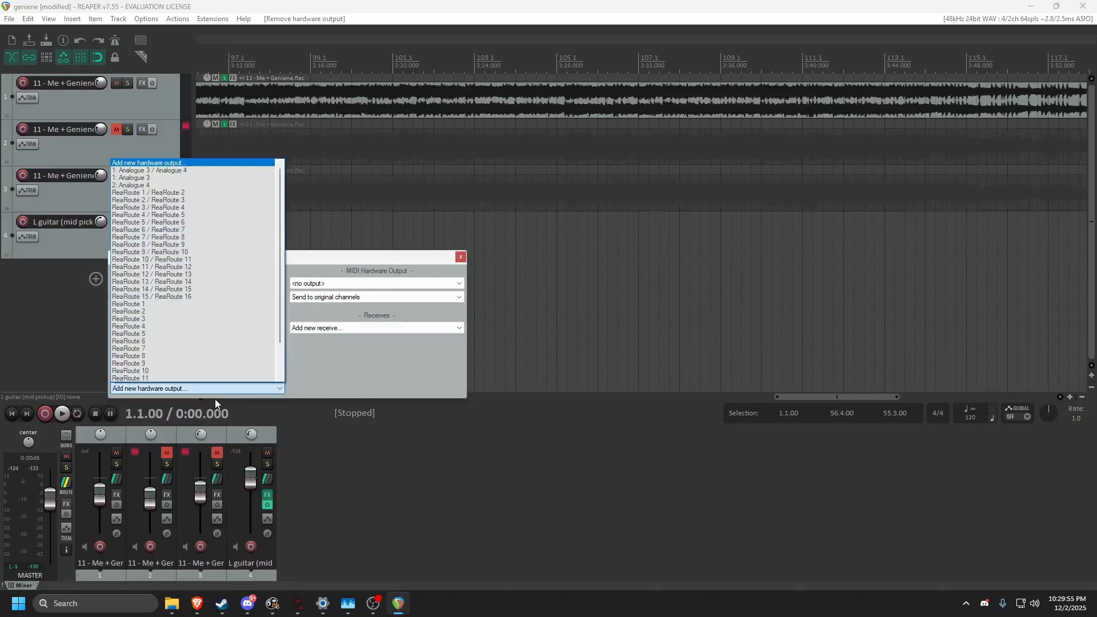
{"action": "left_click", "coordinate": [183, 194]}
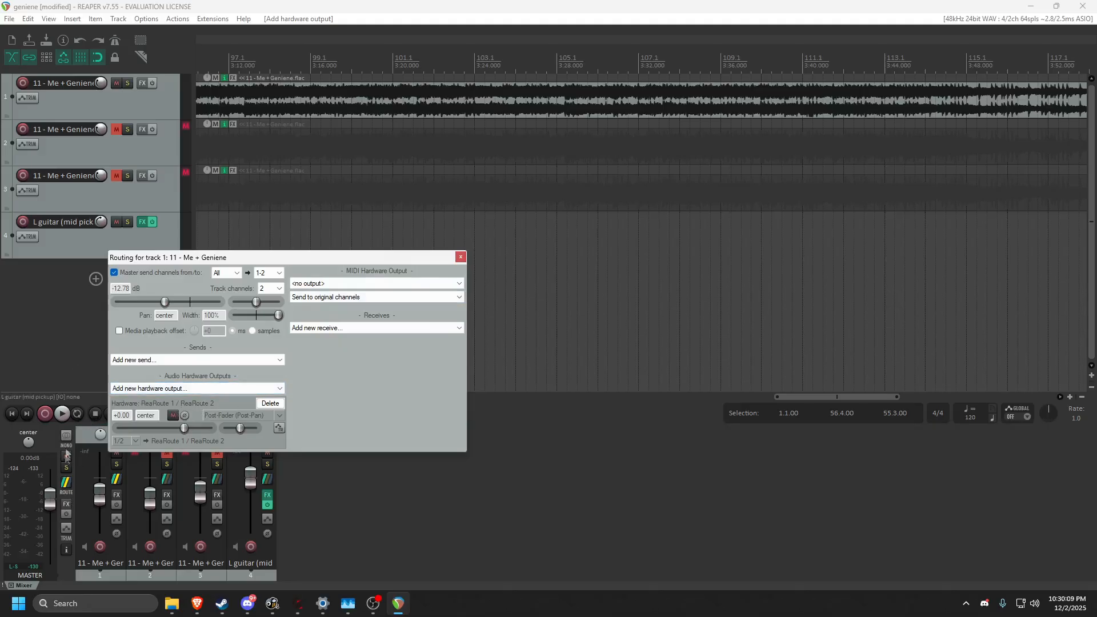
{"action": "left_click", "coordinate": [460, 258]}
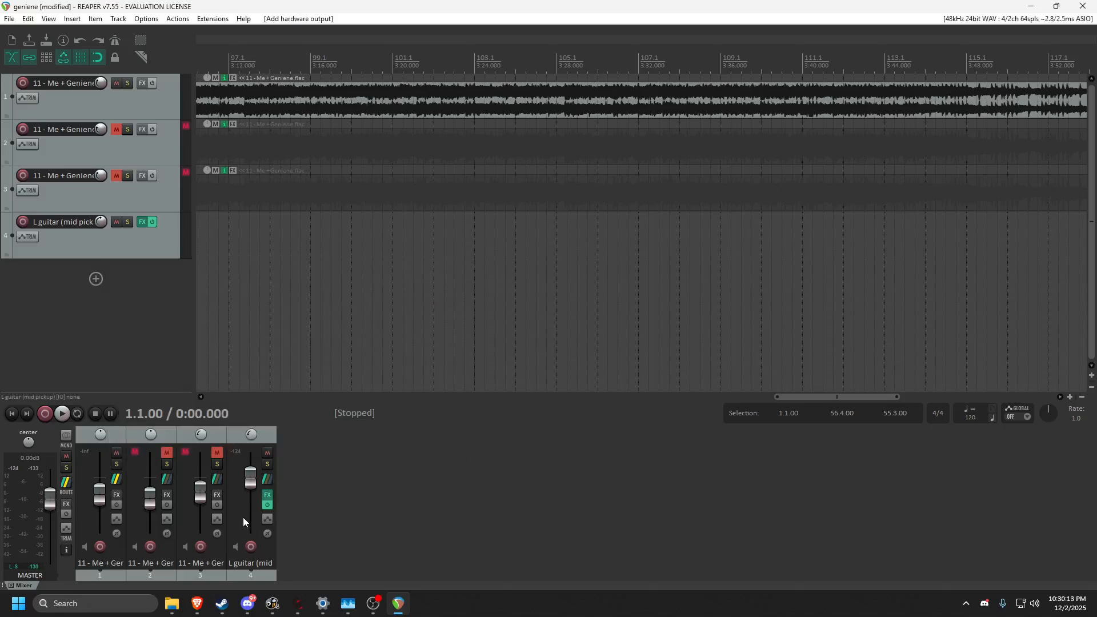
- Add ReaRoute 3 / ReaRoute 4 as a hardware output of track 4, L guitar (mid pickup)
{"action": "left_click", "coordinate": [266, 482]}
{"action": "left_click_drag", "start_coordinate": [398, 438], "coordinate": [386, 313]}
{"action": "left_click", "coordinate": [357, 441]}
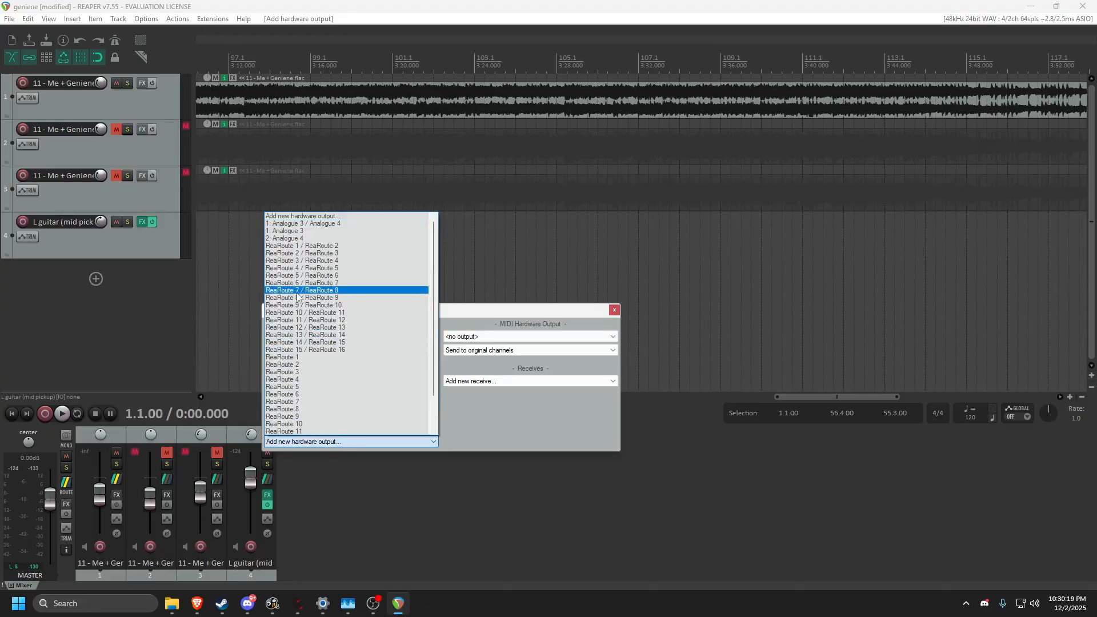
{"action": "left_click", "coordinate": [302, 261]}
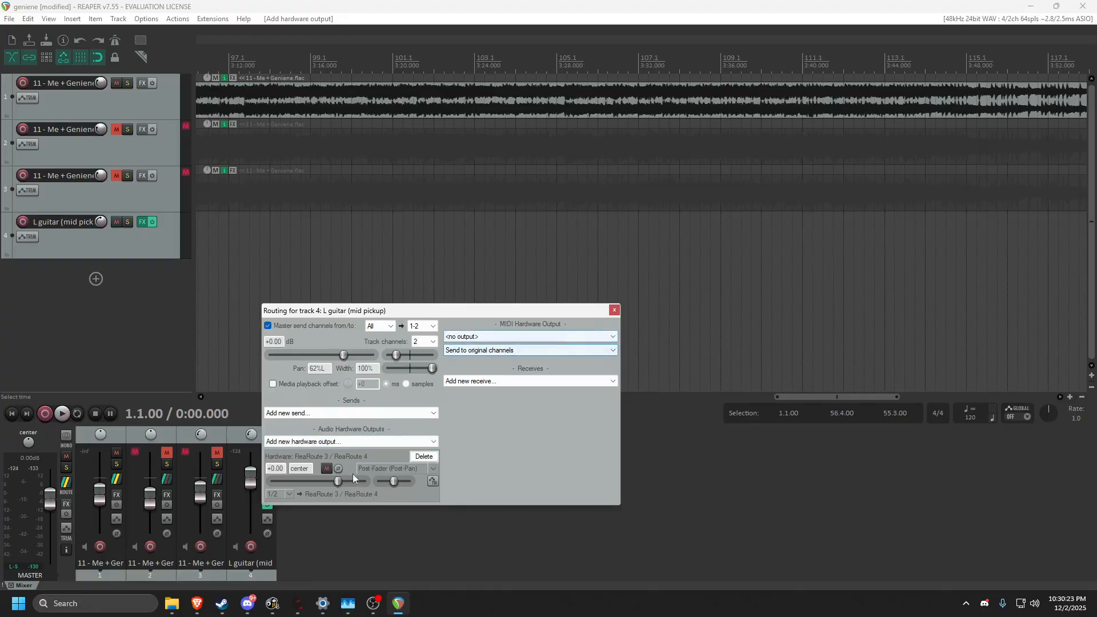
{"action": "left_click", "coordinate": [614, 310]}
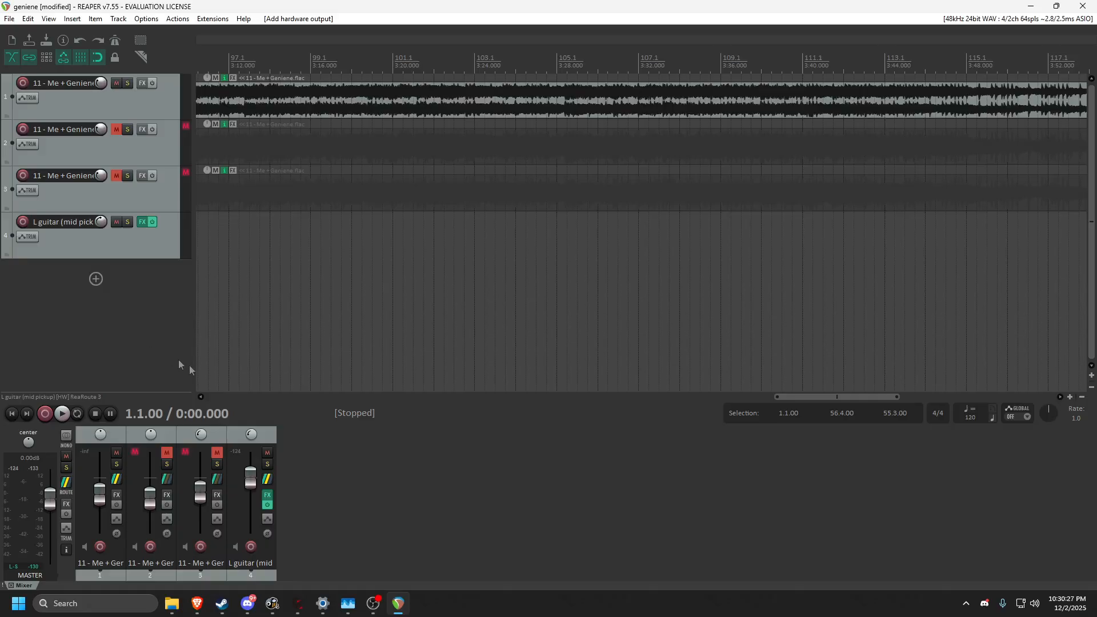
- Switch to OBS and add a new ASIO Input Capture source with the suggested name to Scene 3
{"action": "left_click", "coordinate": [373, 603]}
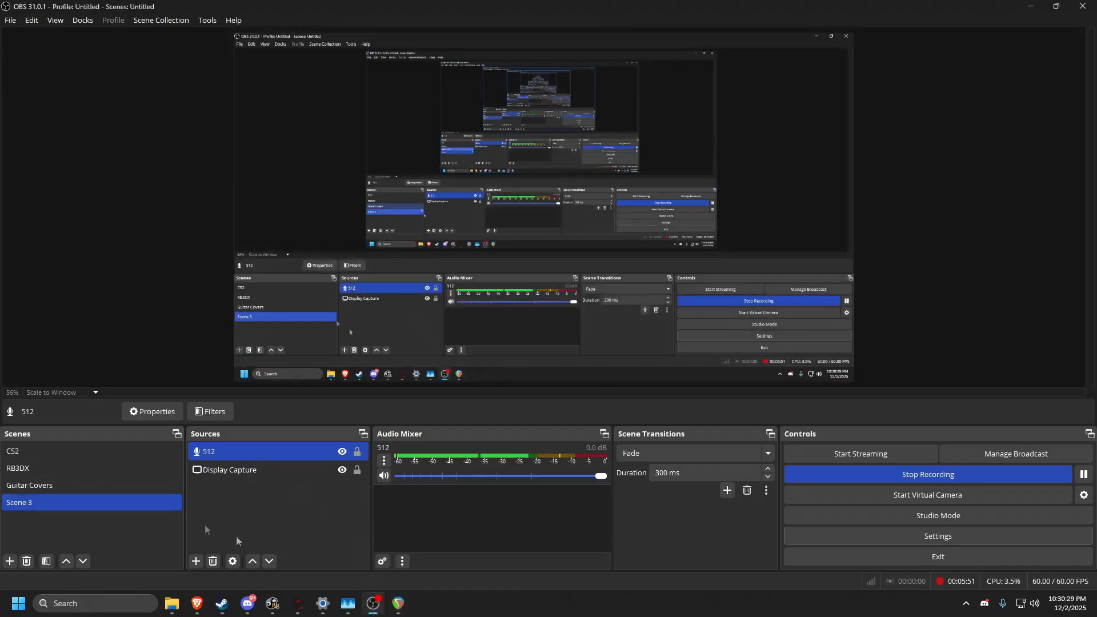
{"action": "left_click", "coordinate": [196, 561]}
{"action": "left_click", "coordinate": [235, 286]}
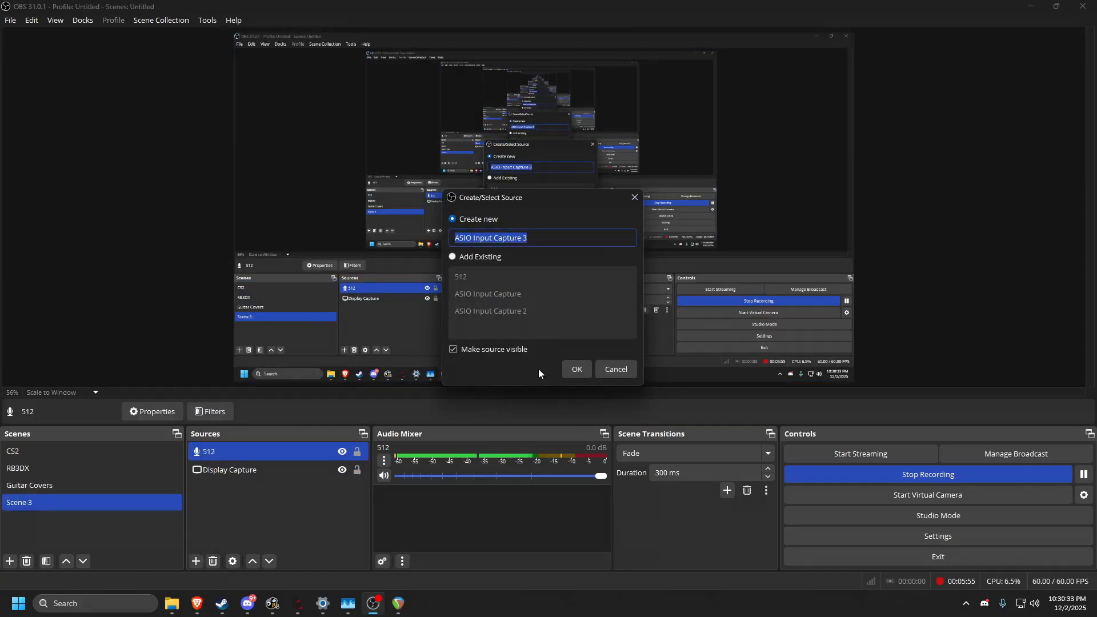
{"action": "left_click", "coordinate": [571, 372]}
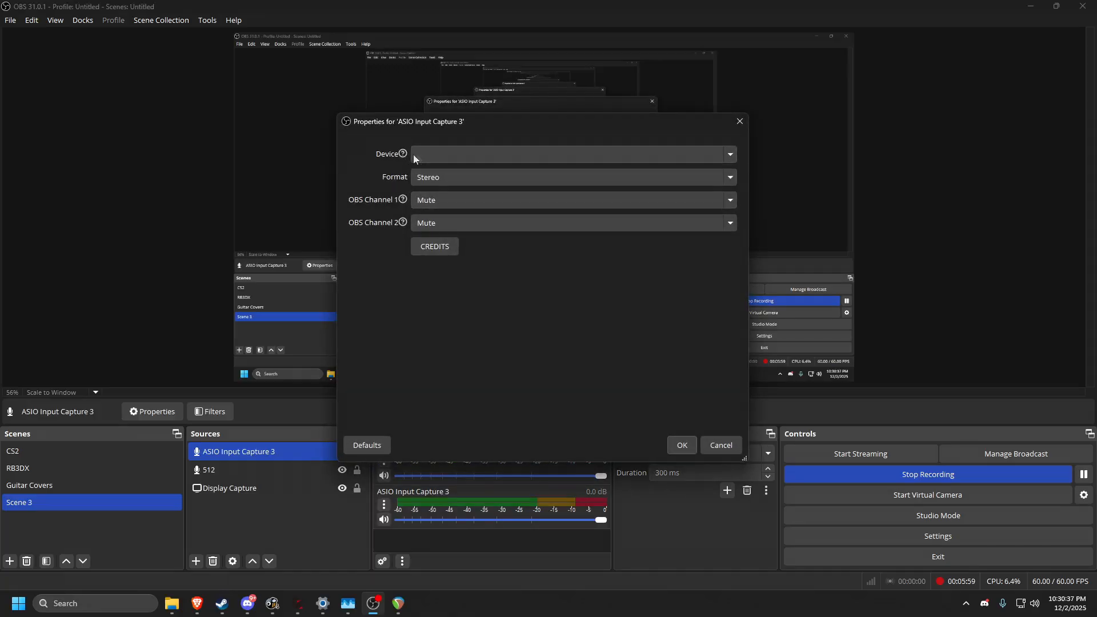
- Set the new source's device to ReaRoute ASIO (x64), with OBS Channel 1 on REAPER=>CLIENT 1 and OBS Channel 2 on REAPER=>CLIENT 2
{"action": "left_click", "coordinate": [429, 156]}
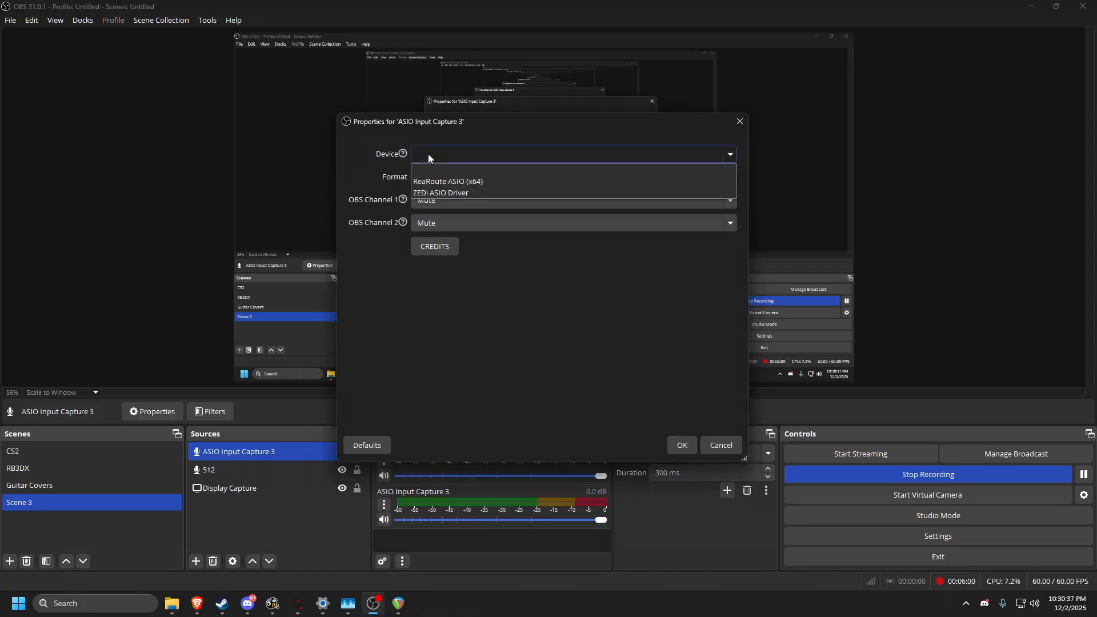
{"action": "left_click", "coordinate": [435, 183]}
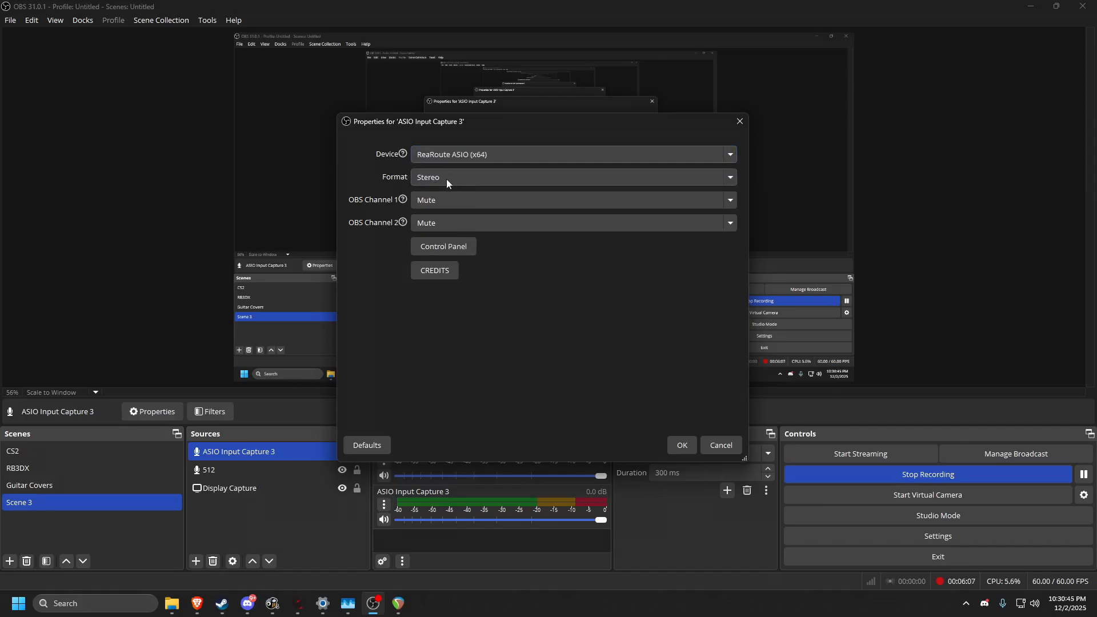
{"action": "left_click", "coordinate": [426, 200]}
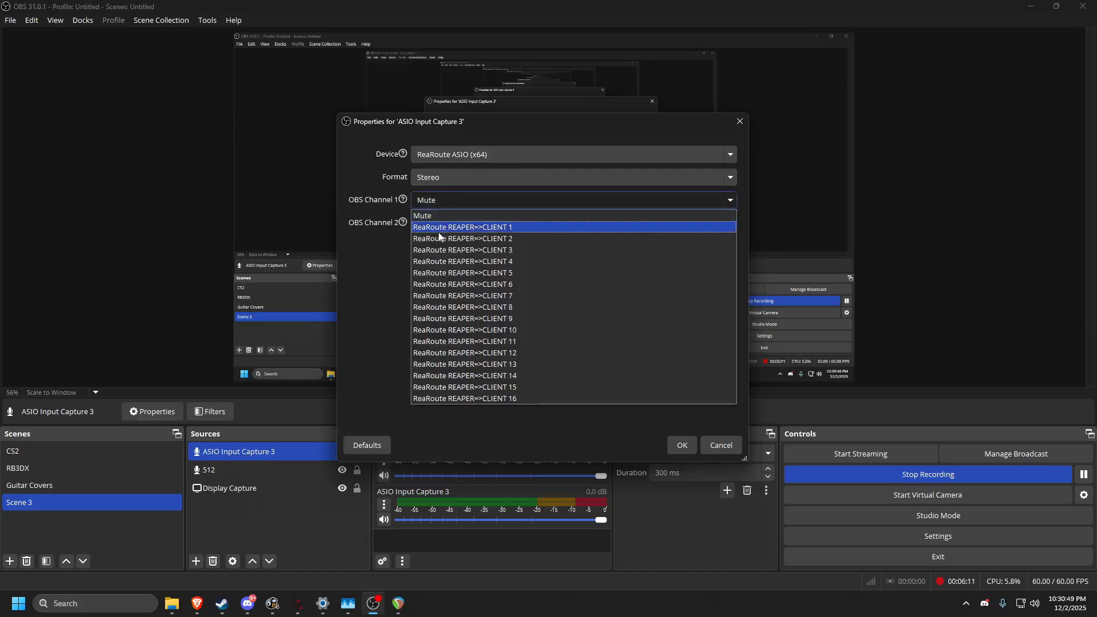
{"action": "left_click", "coordinate": [439, 230]}
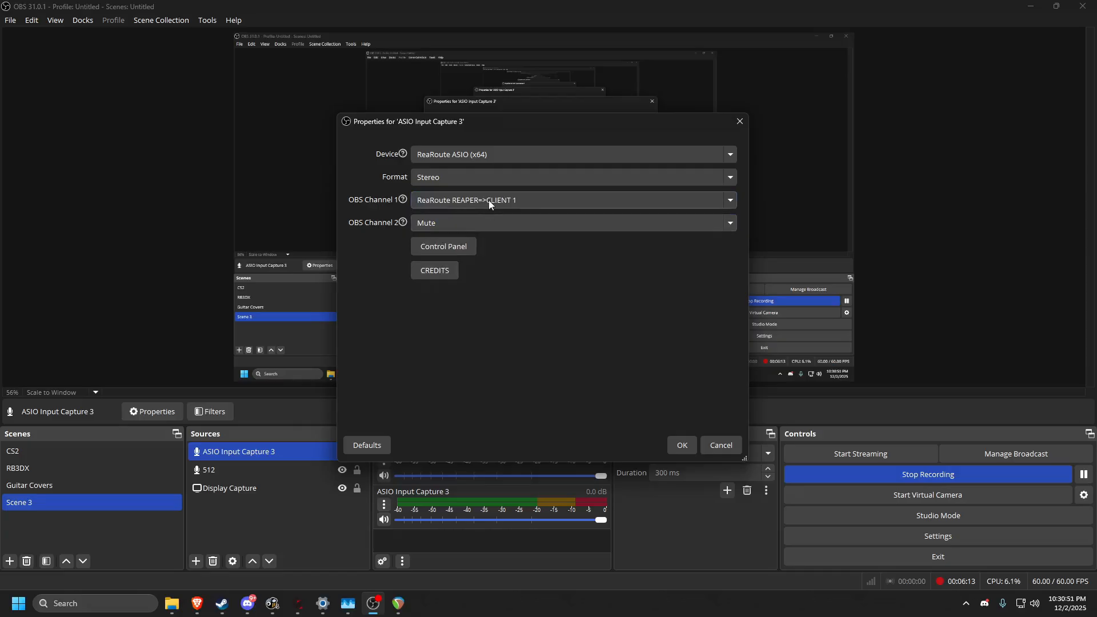
{"action": "left_click", "coordinate": [502, 223]}
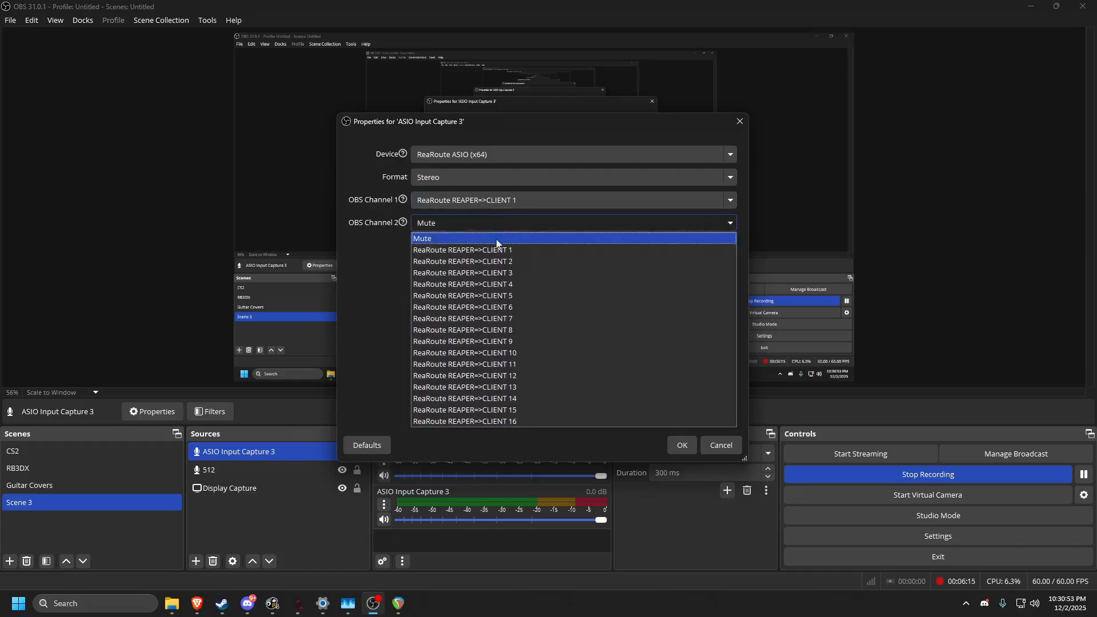
{"action": "left_click", "coordinate": [487, 262]}
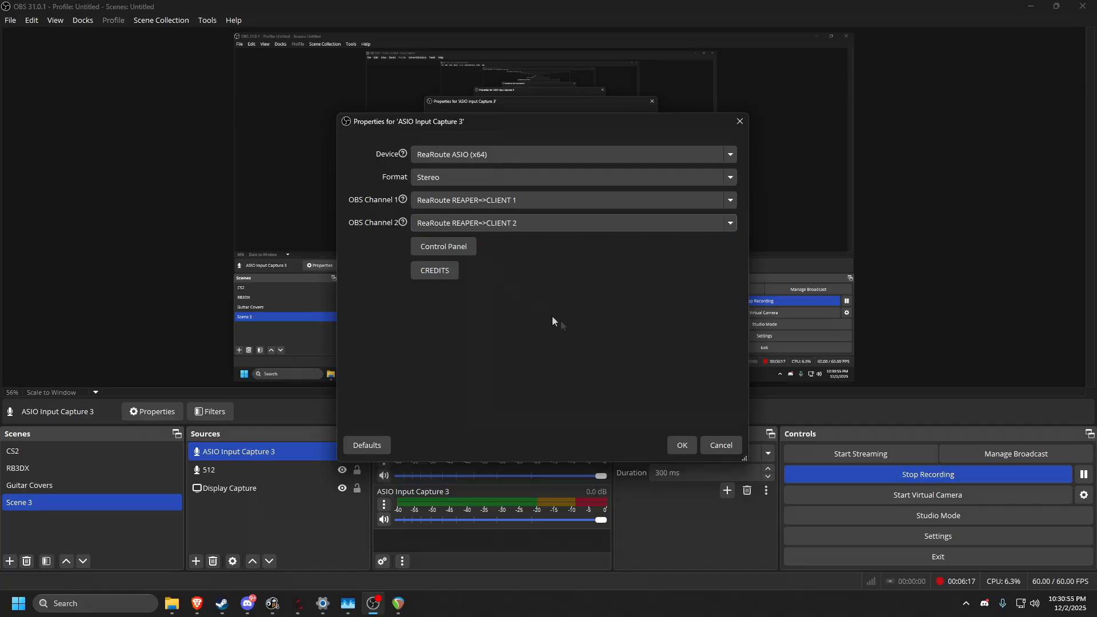
{"action": "left_click", "coordinate": [681, 441]}
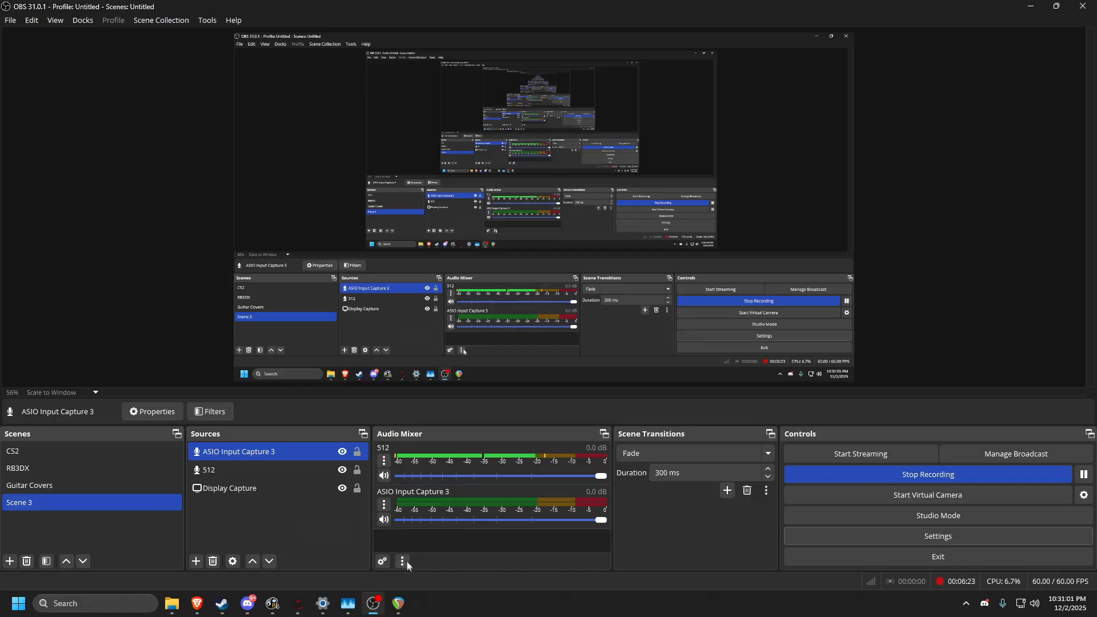
- Test playback by briefly playing and stopping the project in REAPER, check the OBS audio mixer, and return to REAPER
{"action": "left_click", "coordinate": [398, 604]}
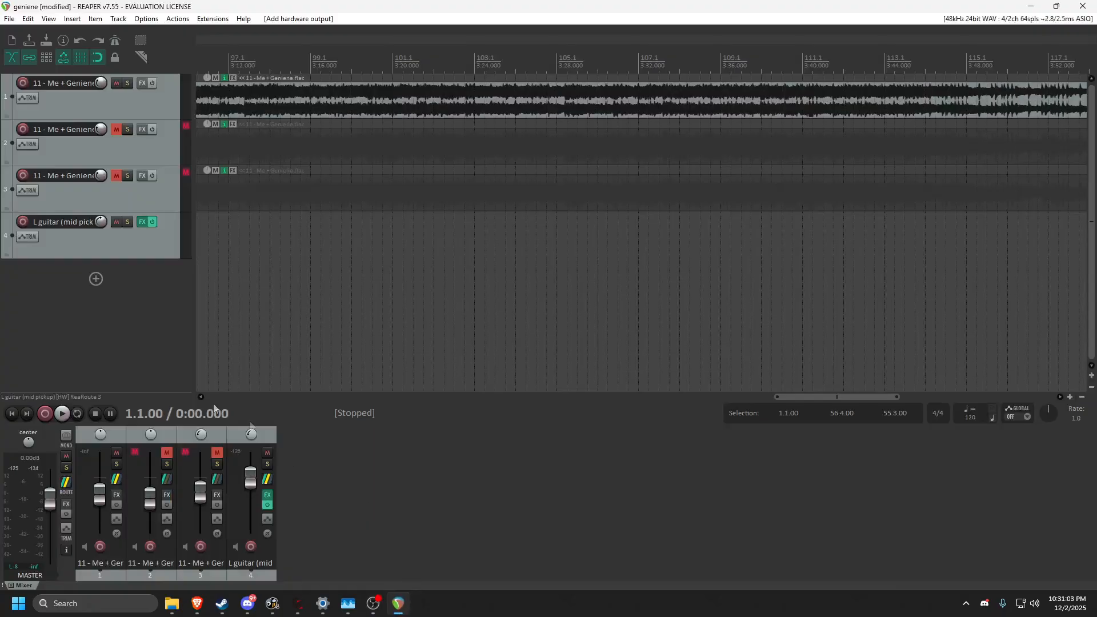
{"action": "left_click", "coordinate": [66, 417]}
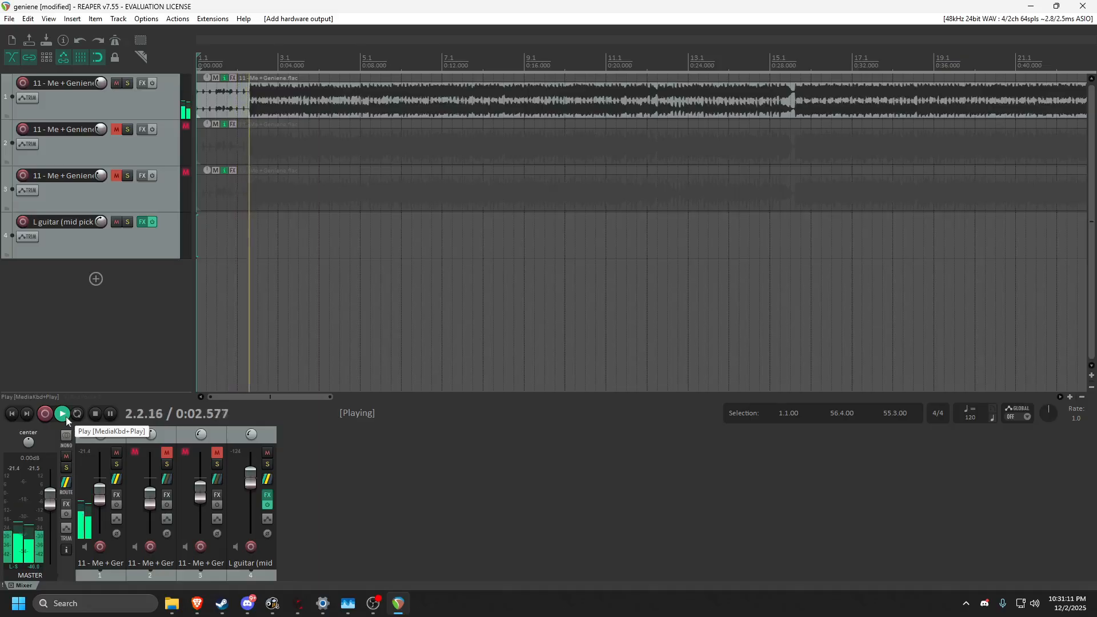
{"action": "left_click", "coordinate": [95, 417]}
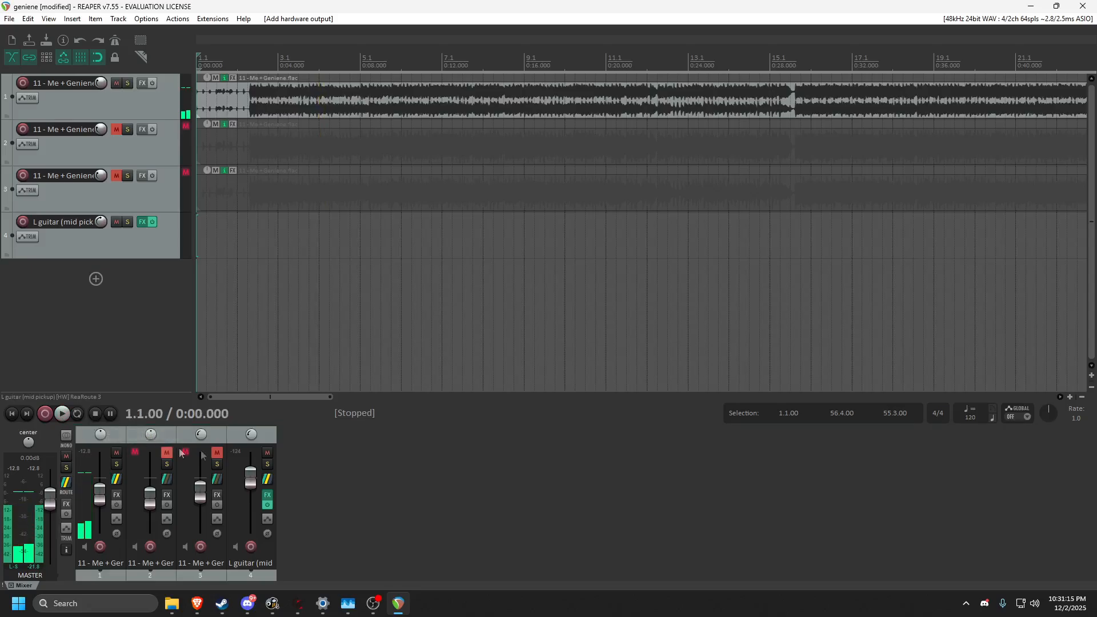
{"action": "left_click", "coordinate": [372, 604]}
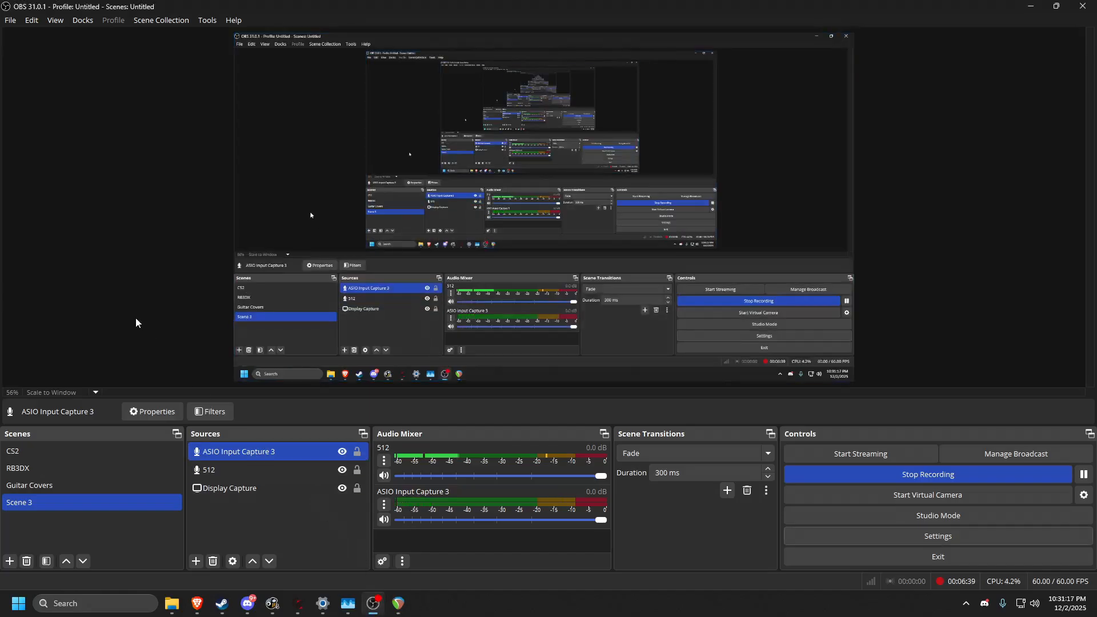
{"action": "left_click", "coordinate": [396, 605]}
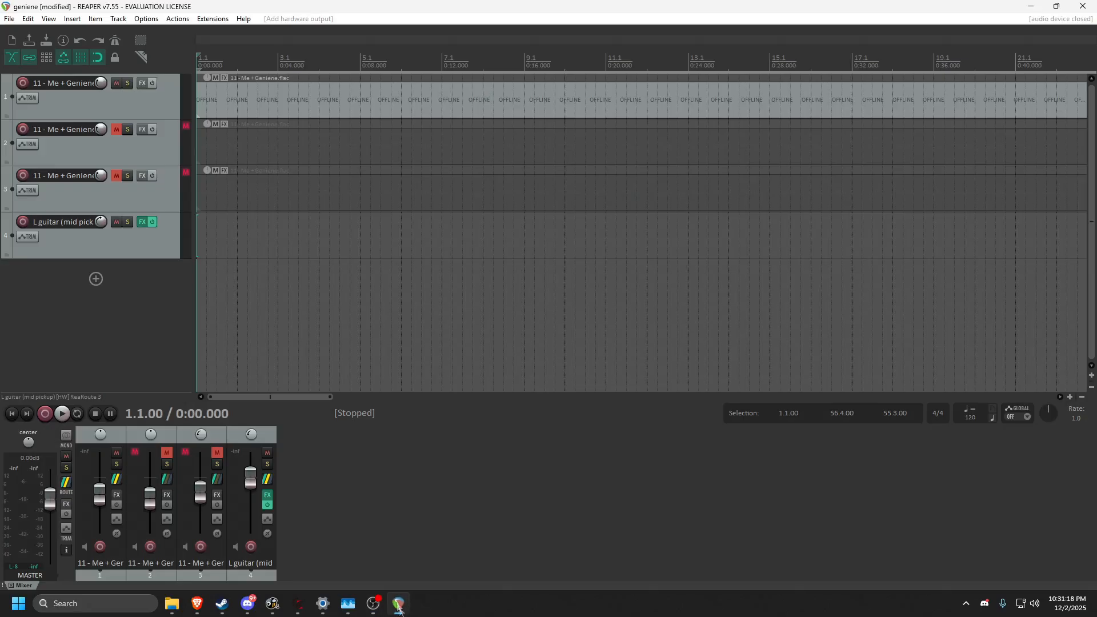
- Check track 4's hardware output routing, and add a new ASIO Input Capture source with the suggested name to Scene 3 in OBS
{"action": "left_click", "coordinate": [267, 505]}
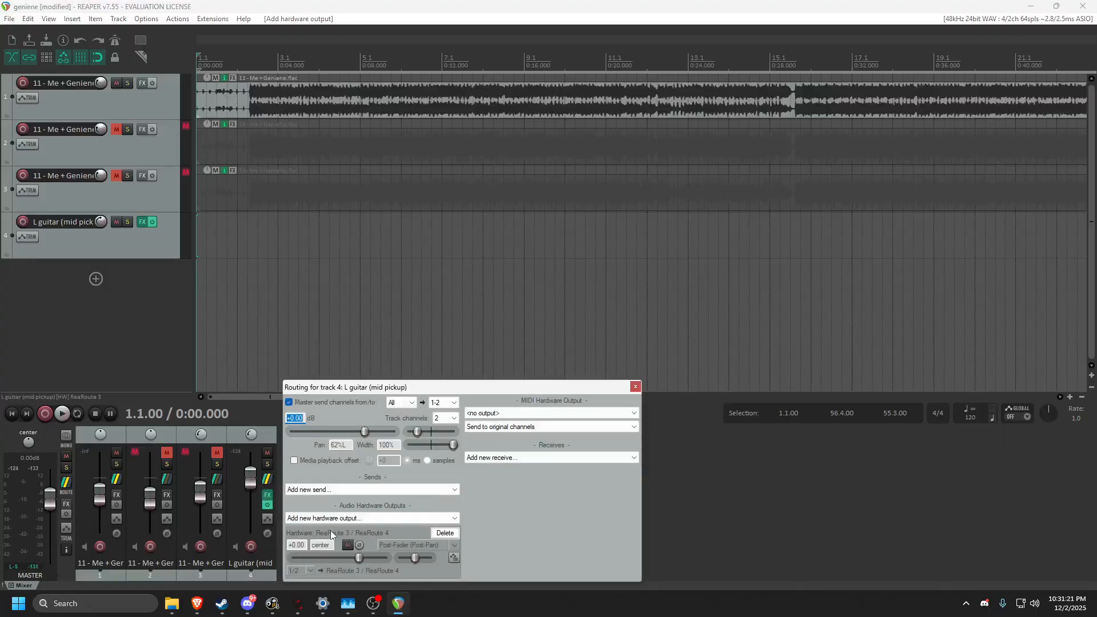
{"action": "left_click", "coordinate": [635, 387]}
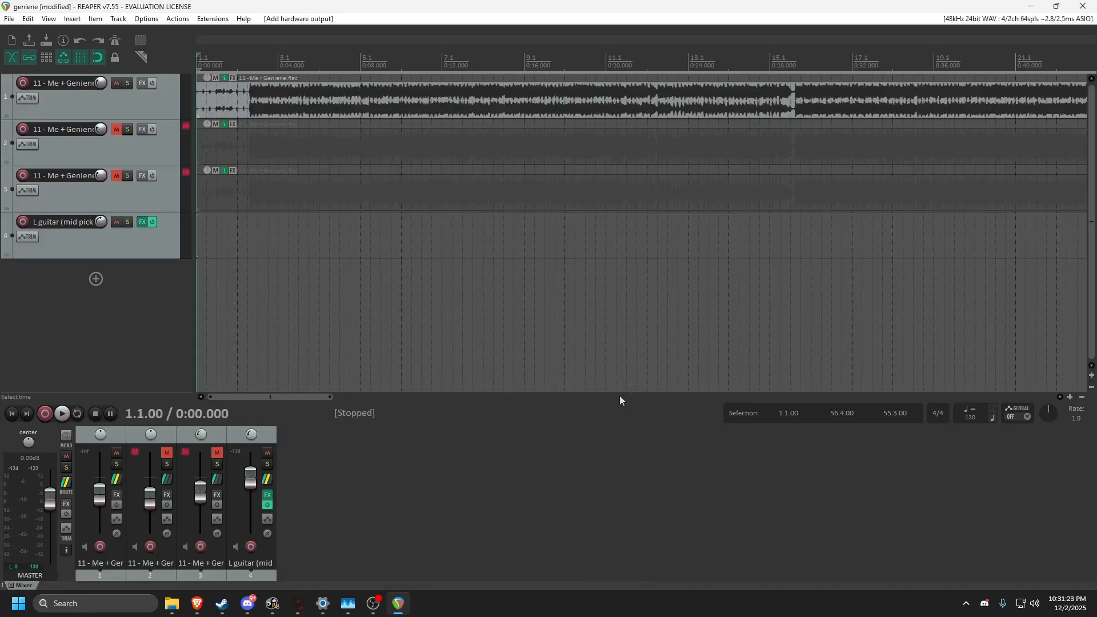
{"action": "left_click", "coordinate": [373, 604]}
{"action": "left_click", "coordinate": [198, 560]}
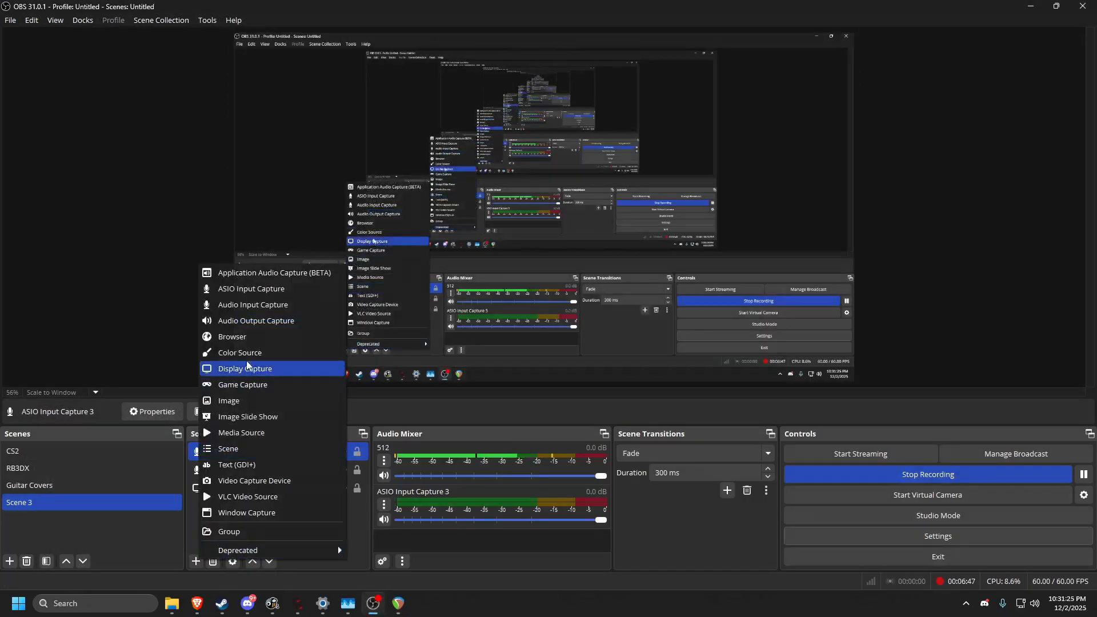
{"action": "left_click", "coordinate": [240, 289]}
{"action": "left_click", "coordinate": [568, 372]}
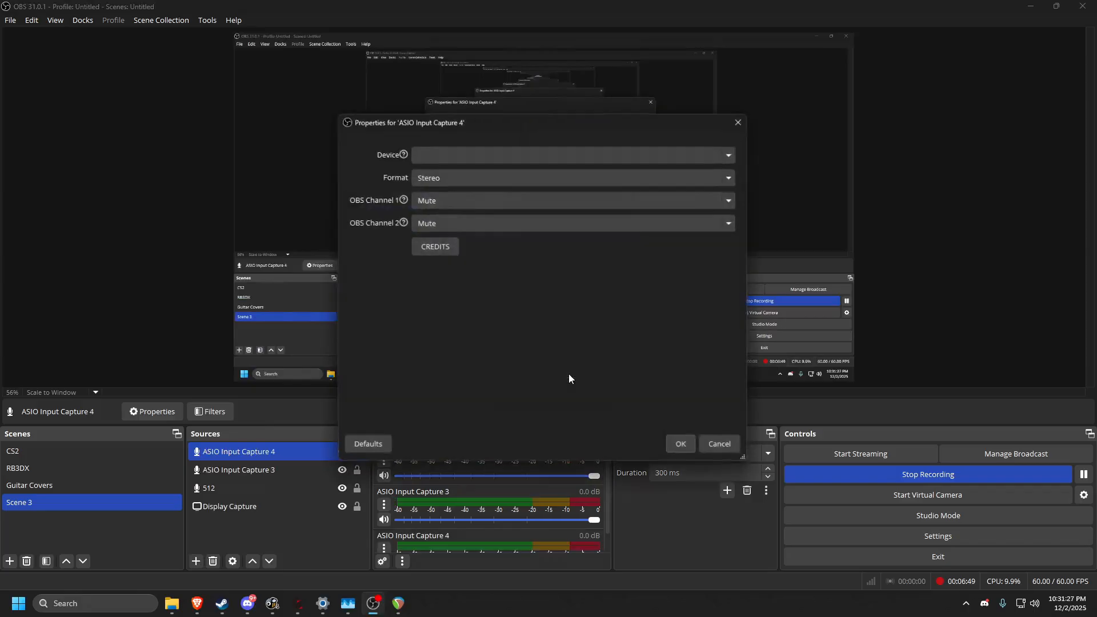
- Set the new source's device to ReaRoute ASIO (x64), with OBS Channel 1 on REAPER=>CLIENT 3 and OBS Channel 2 on REAPER=>CLIENT 4, and close its properties
{"action": "left_click", "coordinate": [446, 153]}
{"action": "left_click", "coordinate": [449, 182]}
{"action": "left_click", "coordinate": [459, 201]}
{"action": "left_click", "coordinate": [476, 246]}
{"action": "left_click", "coordinate": [478, 223]}
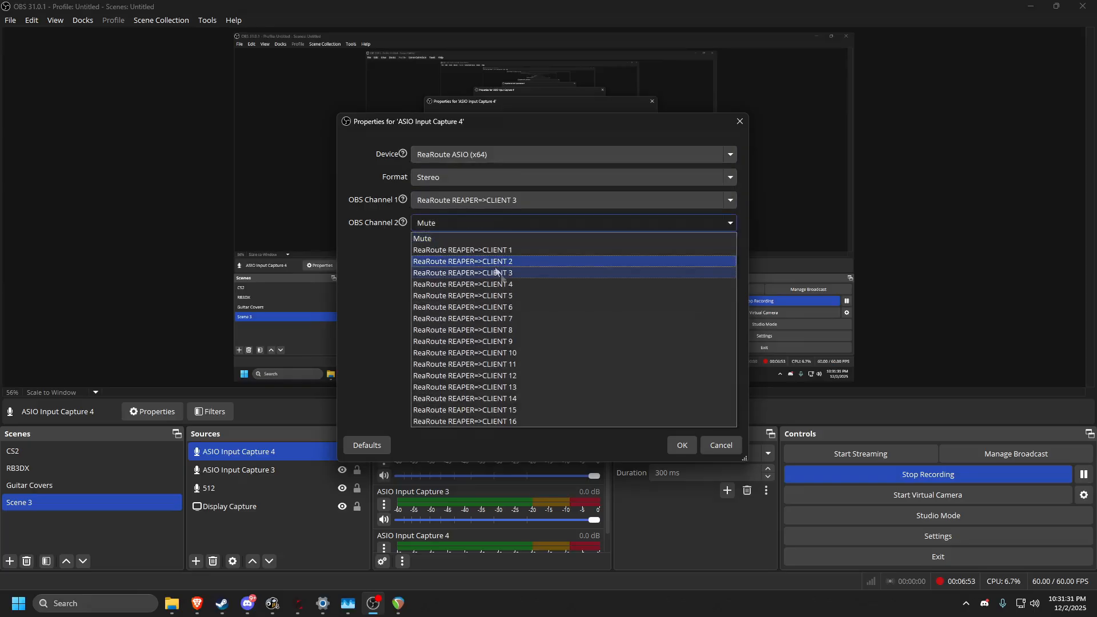
{"action": "left_click", "coordinate": [503, 280]}
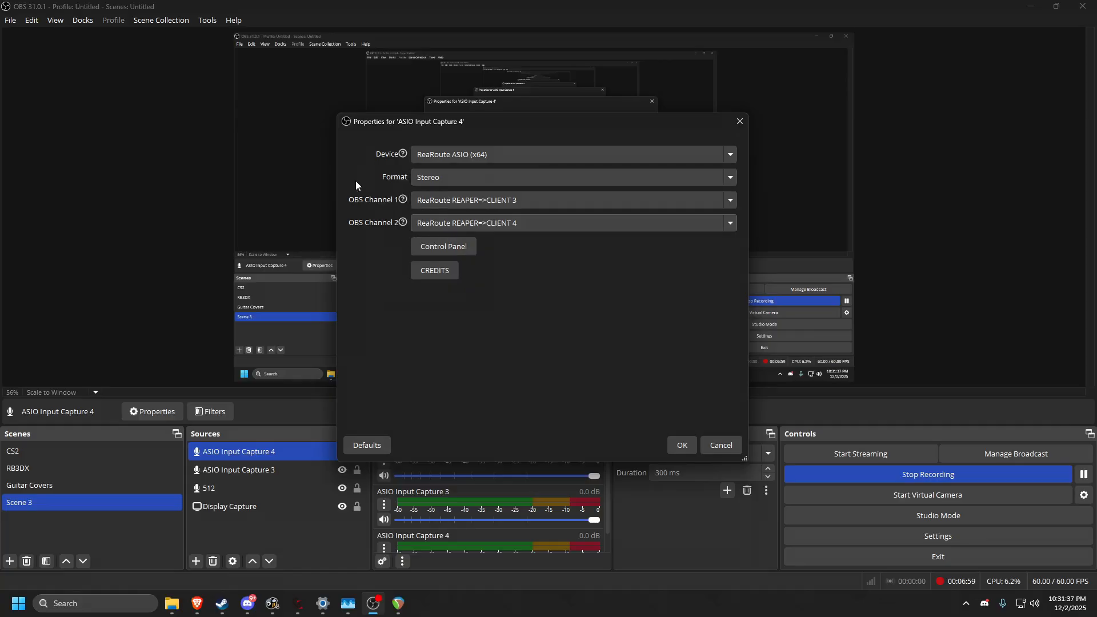
{"action": "left_click", "coordinate": [460, 173]}
{"action": "left_click", "coordinate": [454, 197]}
{"action": "left_click", "coordinate": [398, 603]}
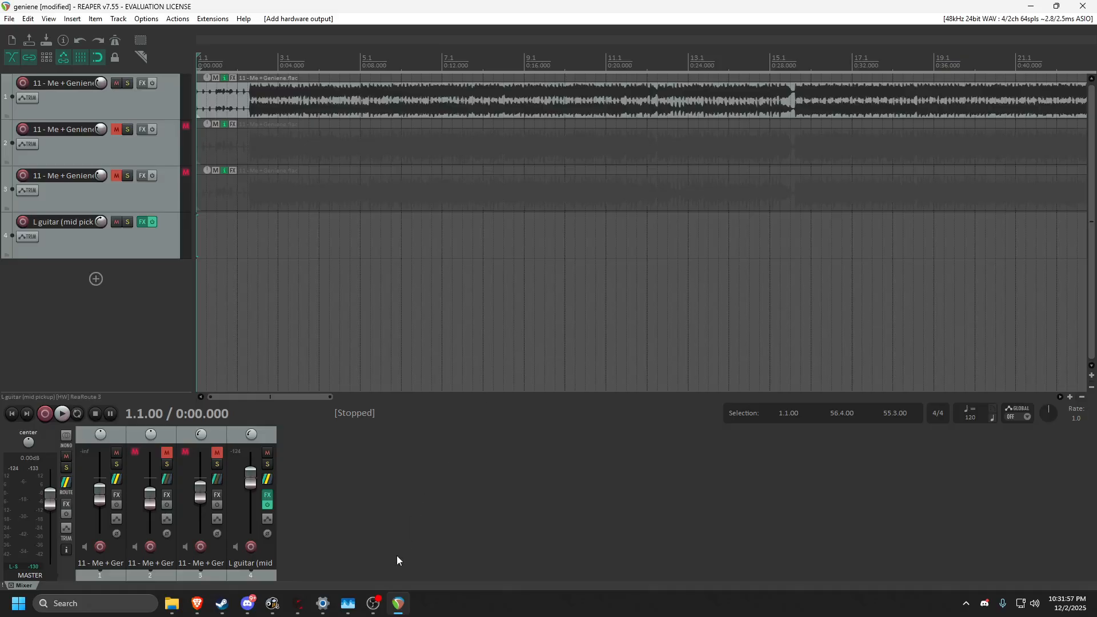
{"action": "left_click", "coordinate": [374, 601]}
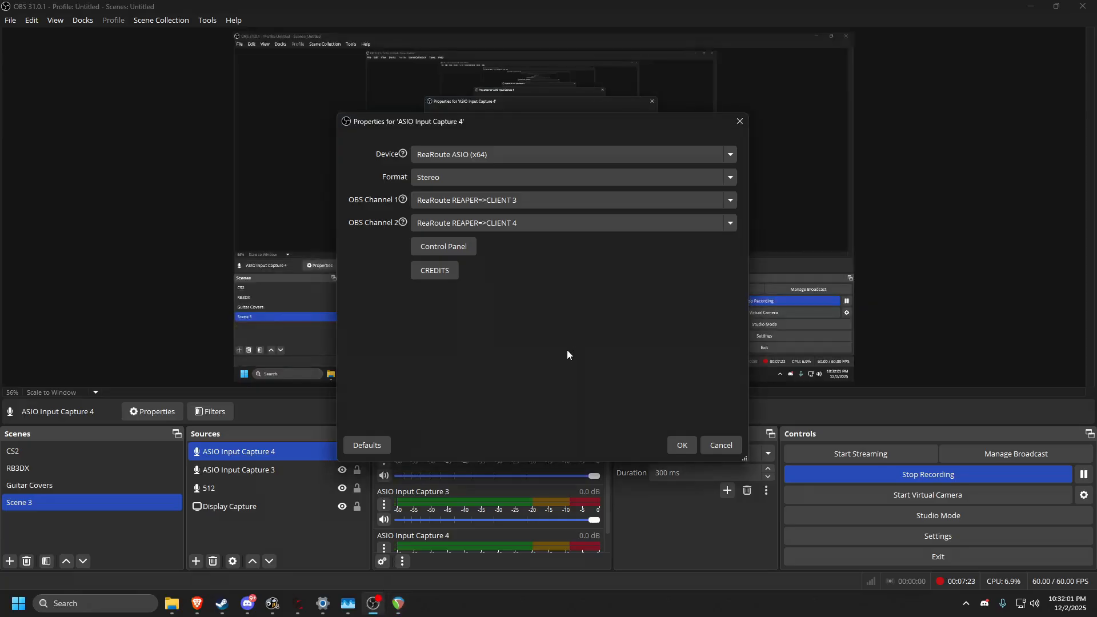
{"action": "key", "text": "Escape"}
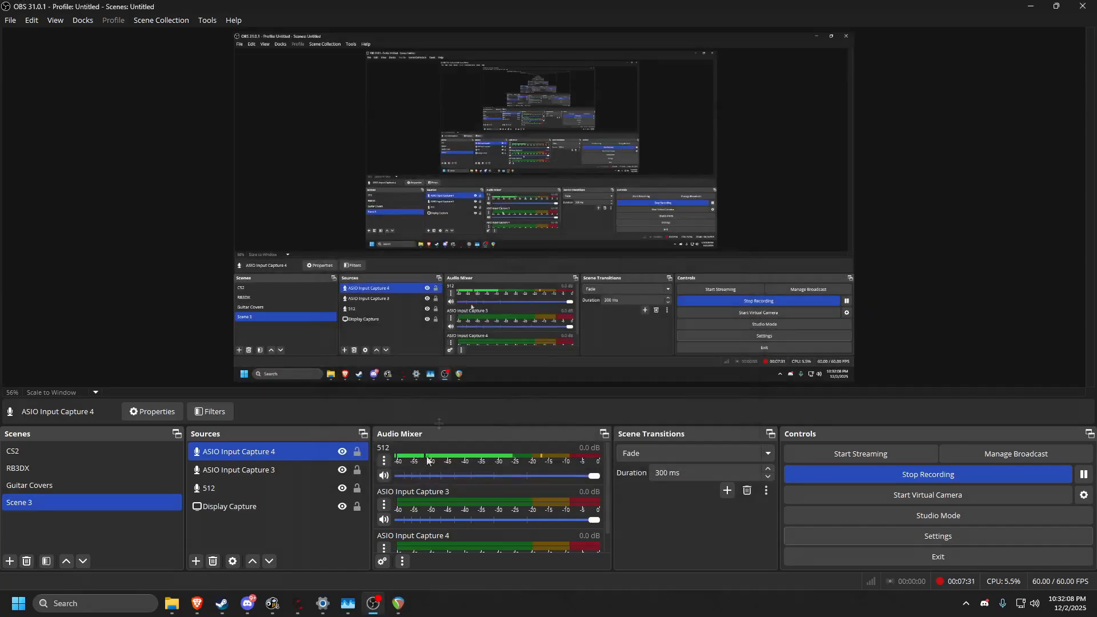
- Switch to REAPER, arm the L guitar (mid pickup) track for recording, and inspect its Tonocracy effect before closing the FX window
{"action": "left_click", "coordinate": [398, 605]}
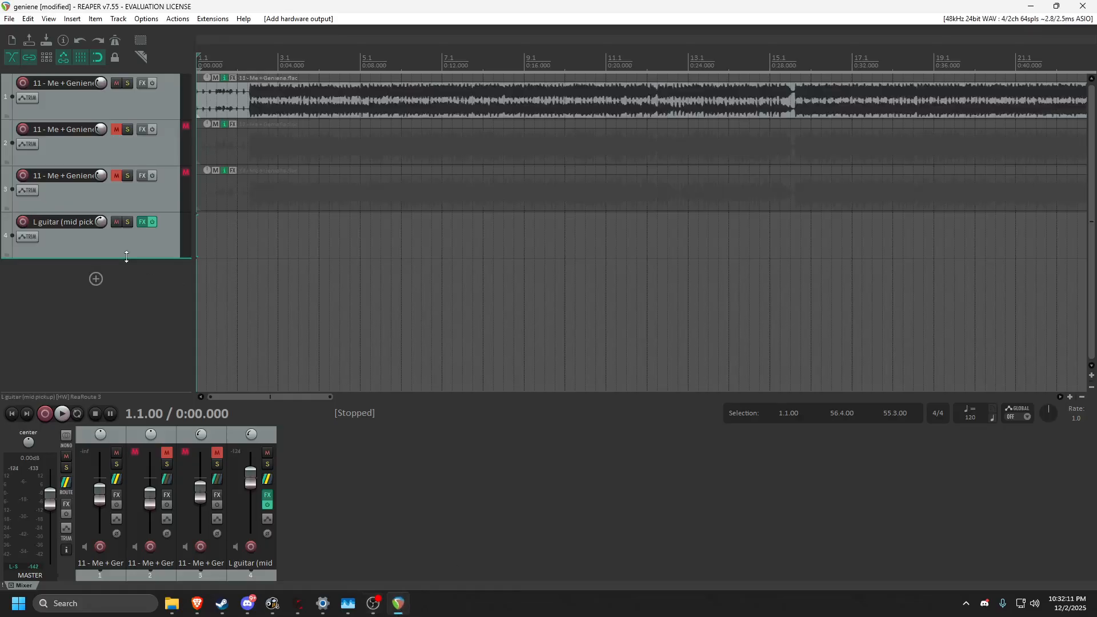
{"action": "left_click", "coordinate": [23, 227]}
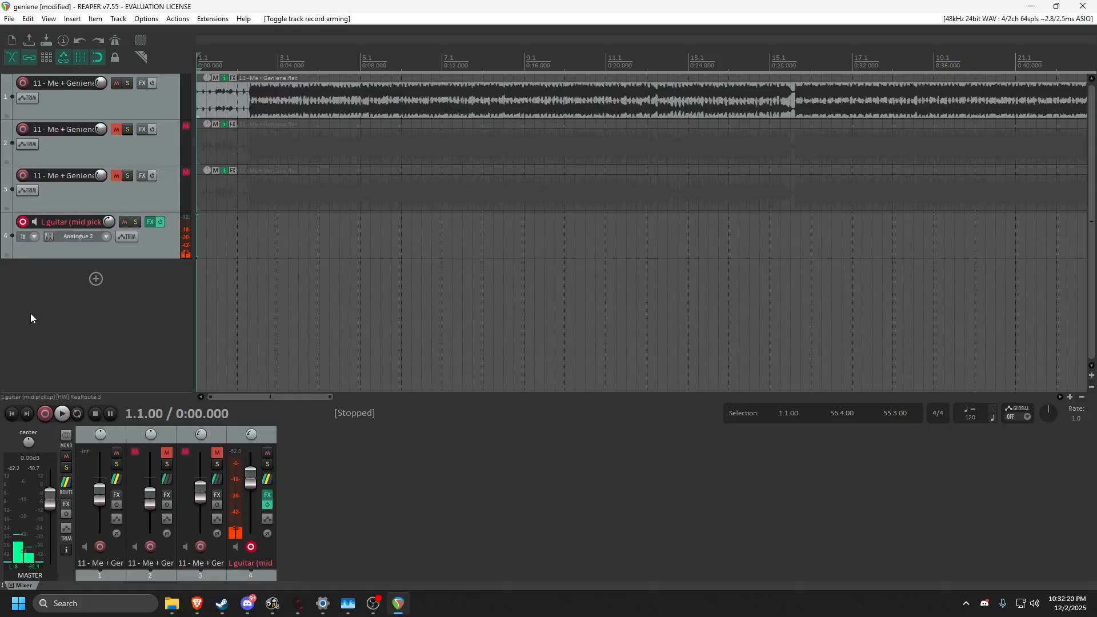
{"action": "left_click", "coordinate": [150, 222]}
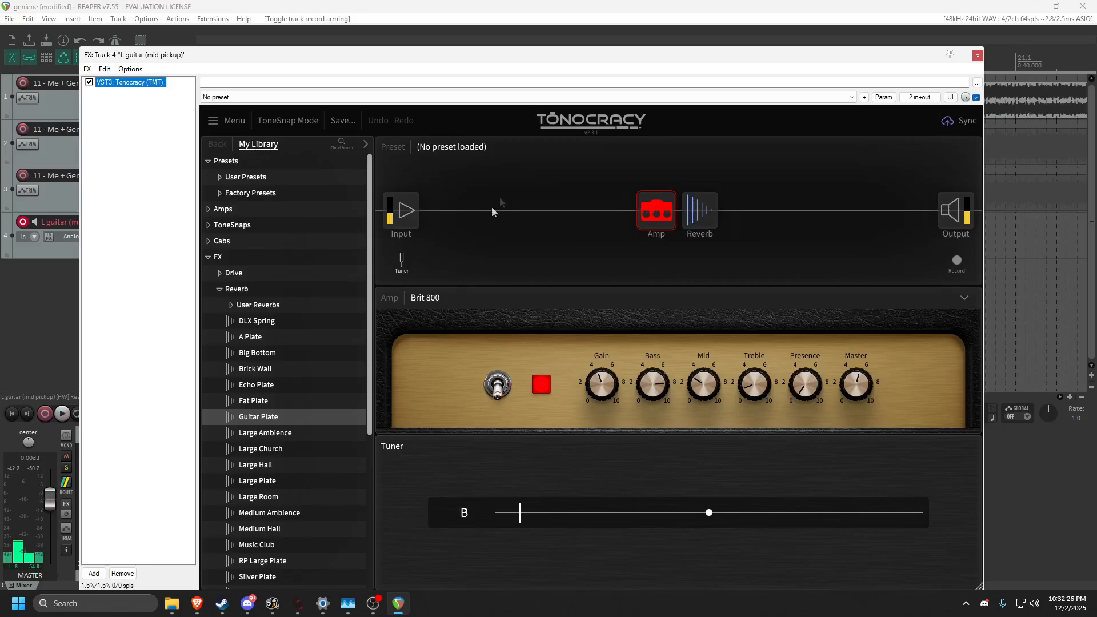
{"action": "left_click", "coordinate": [978, 56]}
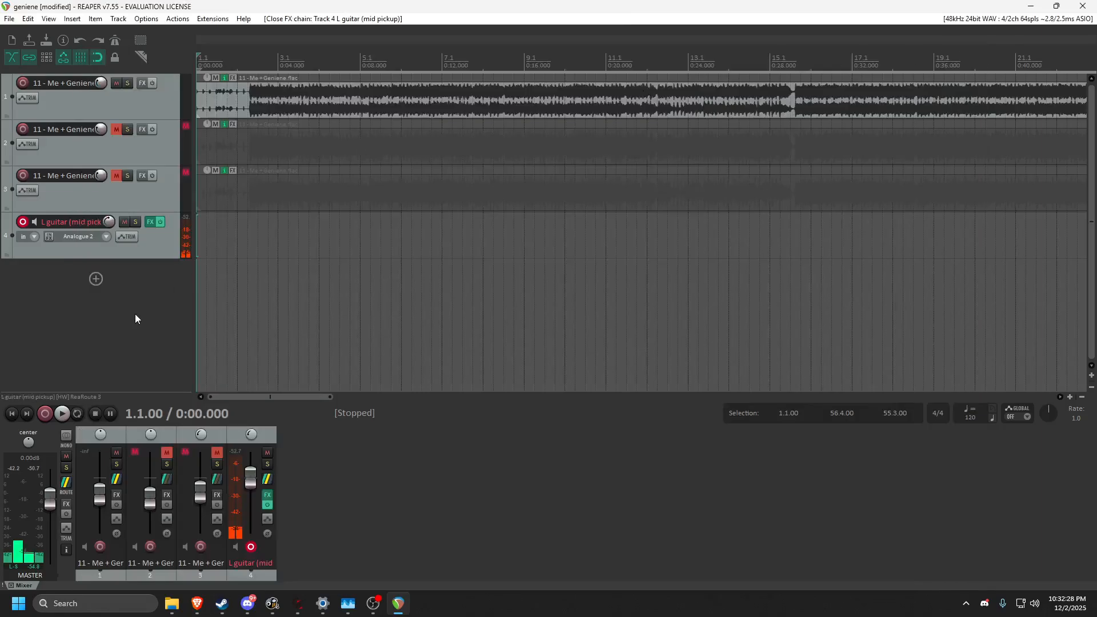
- Test playback with the L guitar track soloed, toggling its record arming, and finish with playback stopped and the track disarmed and unsoloed
{"action": "left_click", "coordinate": [62, 416]}
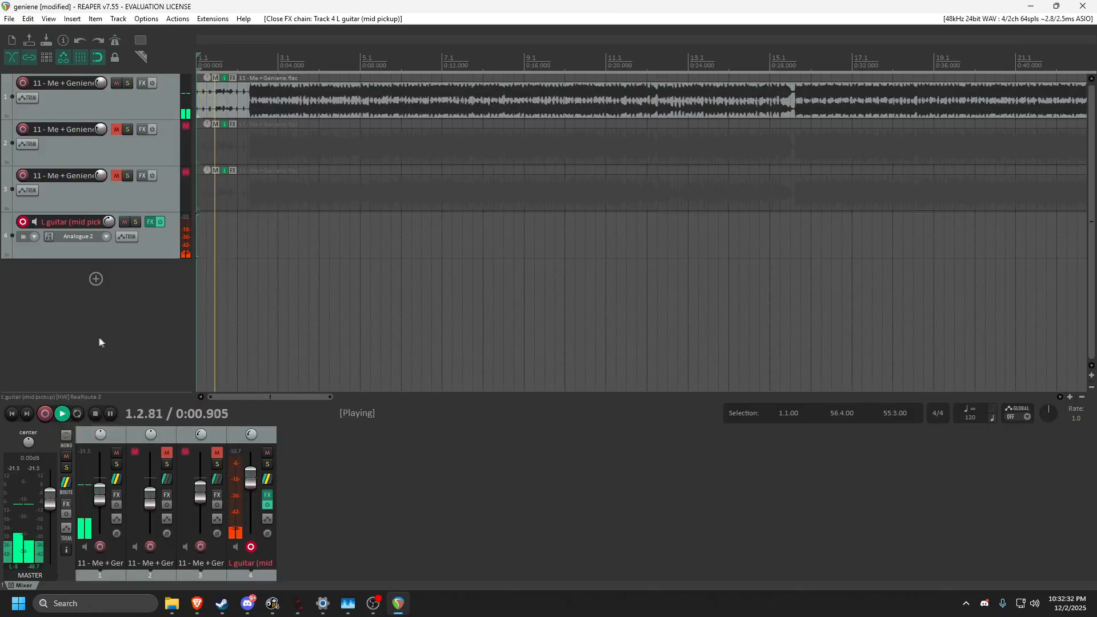
{"action": "left_click", "coordinate": [267, 464]}
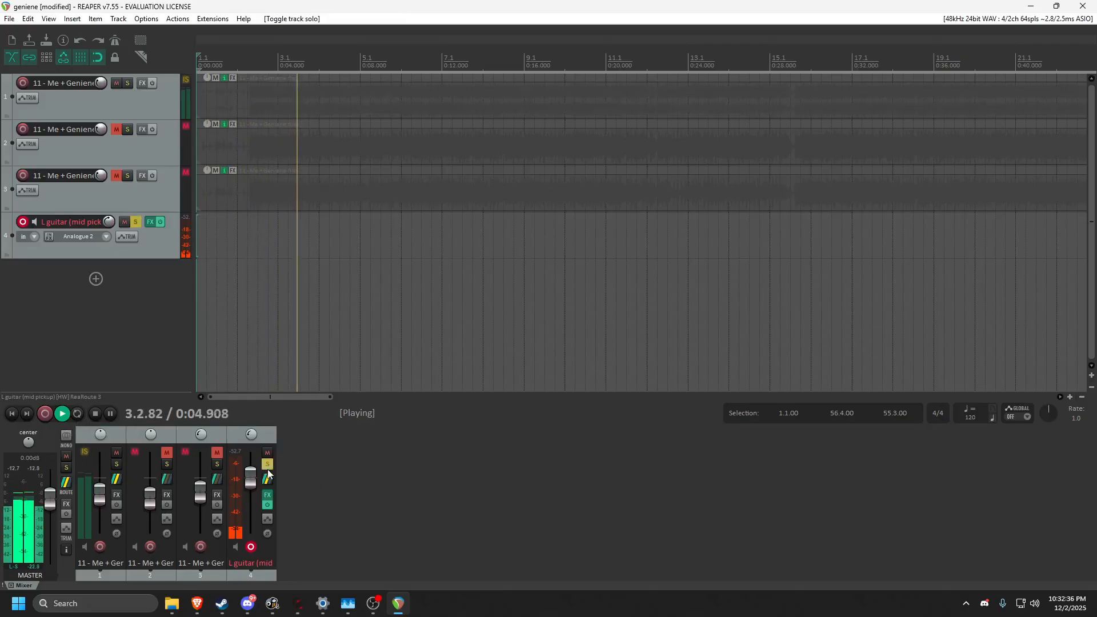
{"action": "left_click", "coordinate": [24, 223]}
{"action": "left_click", "coordinate": [23, 225]}
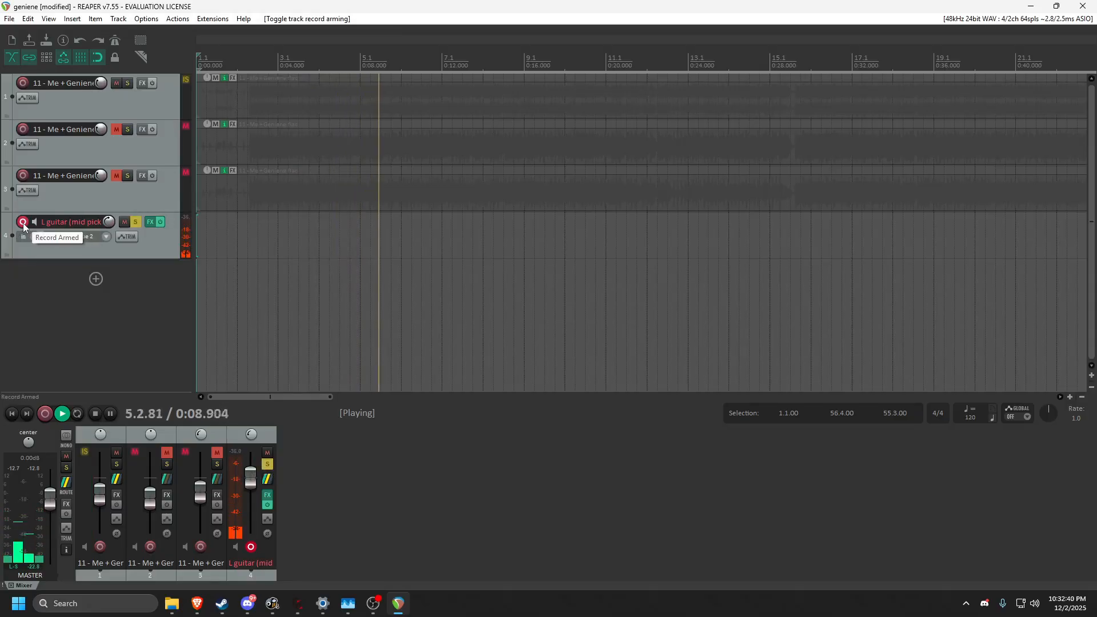
{"action": "left_click", "coordinate": [23, 225]}
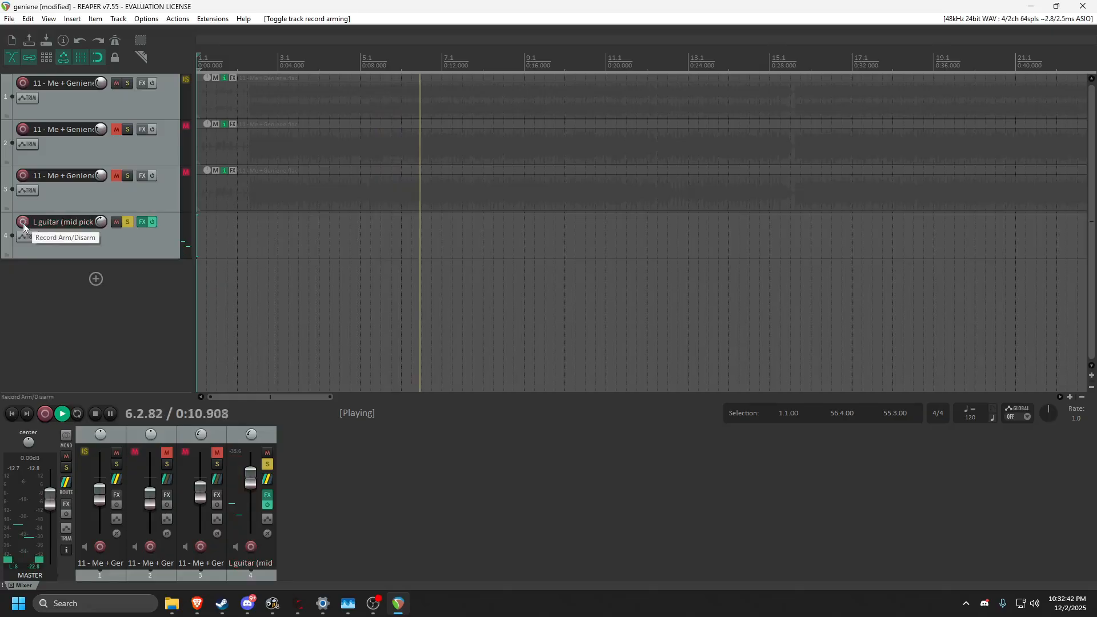
{"action": "left_click", "coordinate": [96, 414]}
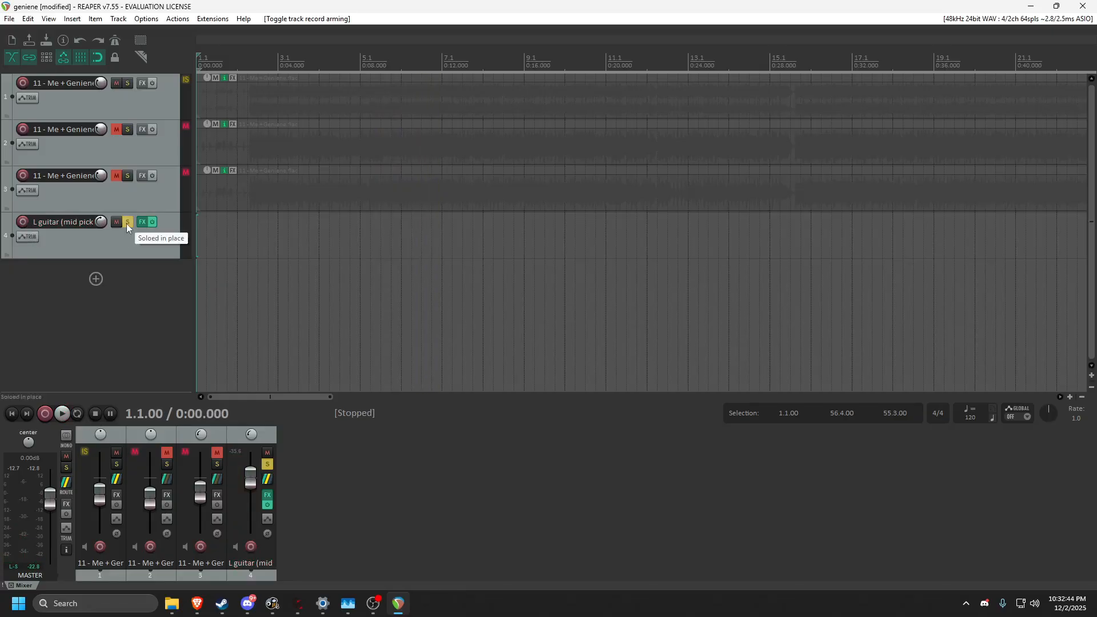
{"action": "left_click", "coordinate": [126, 224]}
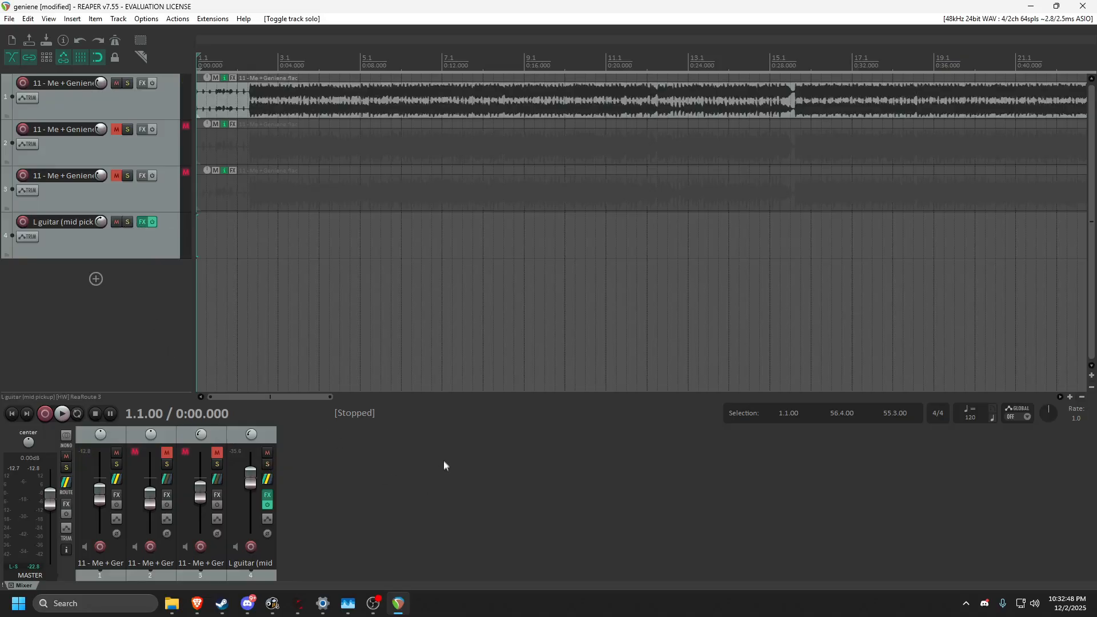
- In OBS's Advanced Audio Properties, assign ASIO Input Capture 3 to track 2 only and ASIO Input Capture 4 to track 3 only
{"action": "left_click", "coordinate": [372, 603]}
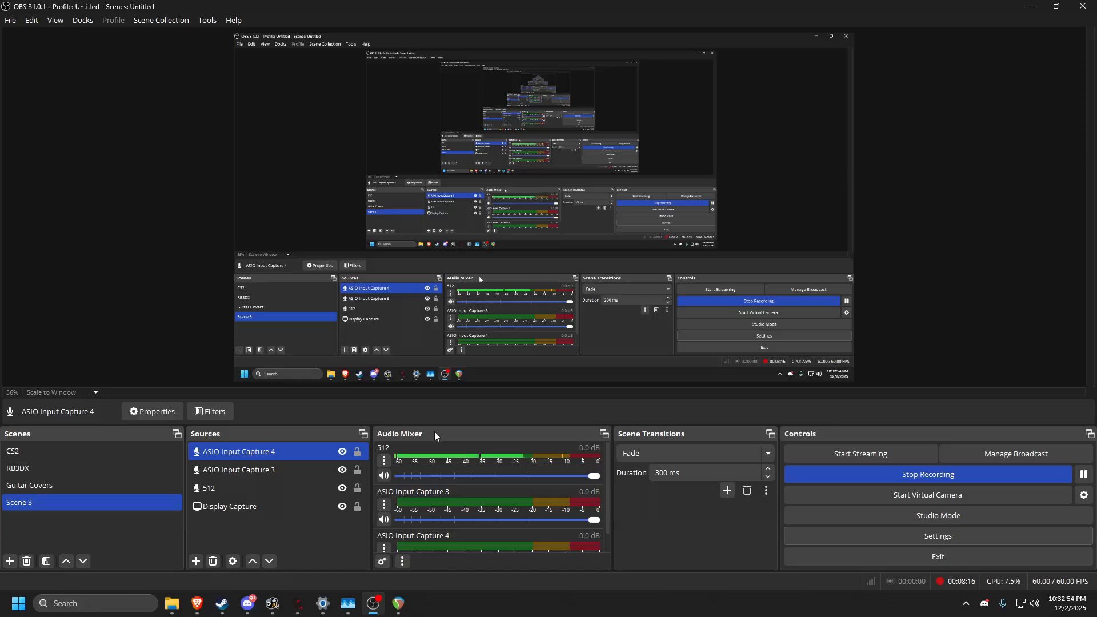
{"action": "left_click", "coordinate": [383, 564]}
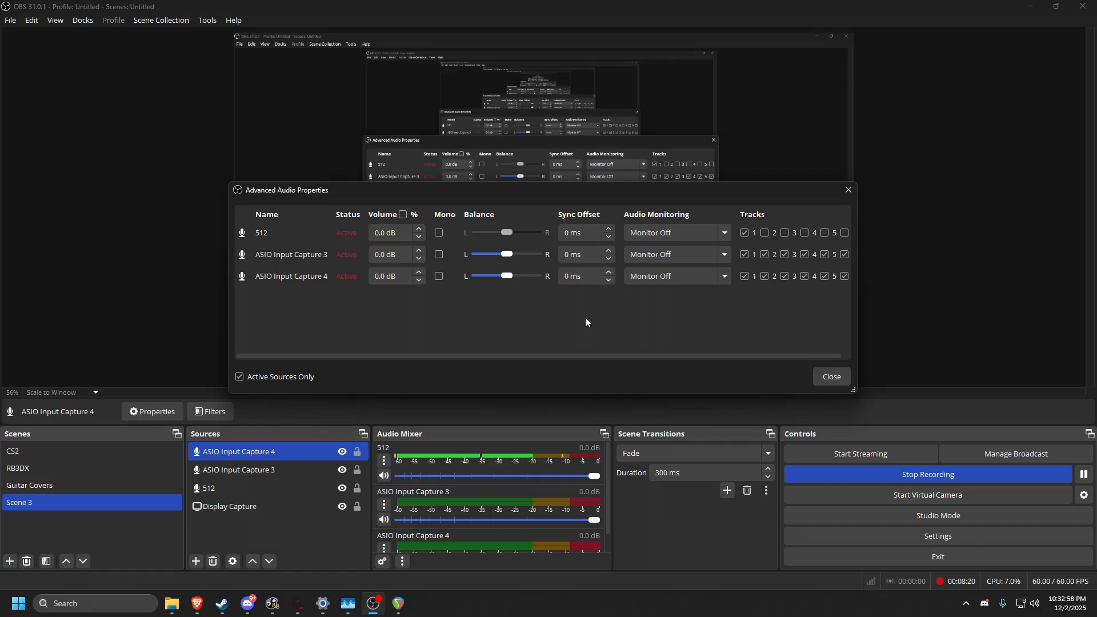
{"action": "left_click_drag", "start_coordinate": [516, 356], "coordinate": [615, 362]}
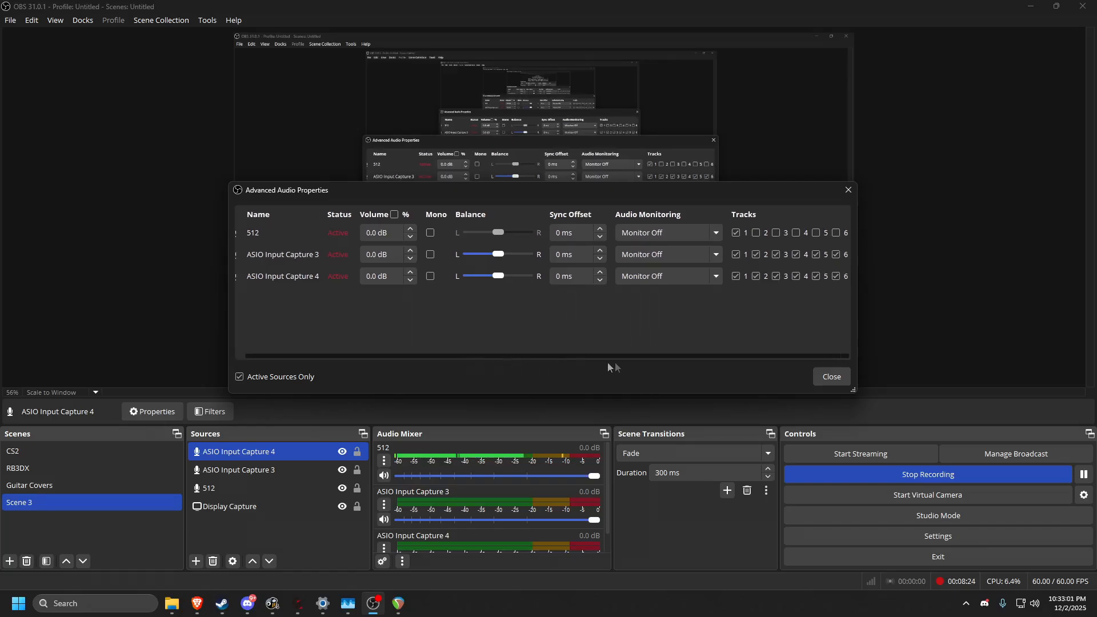
{"action": "left_click", "coordinate": [736, 255]}
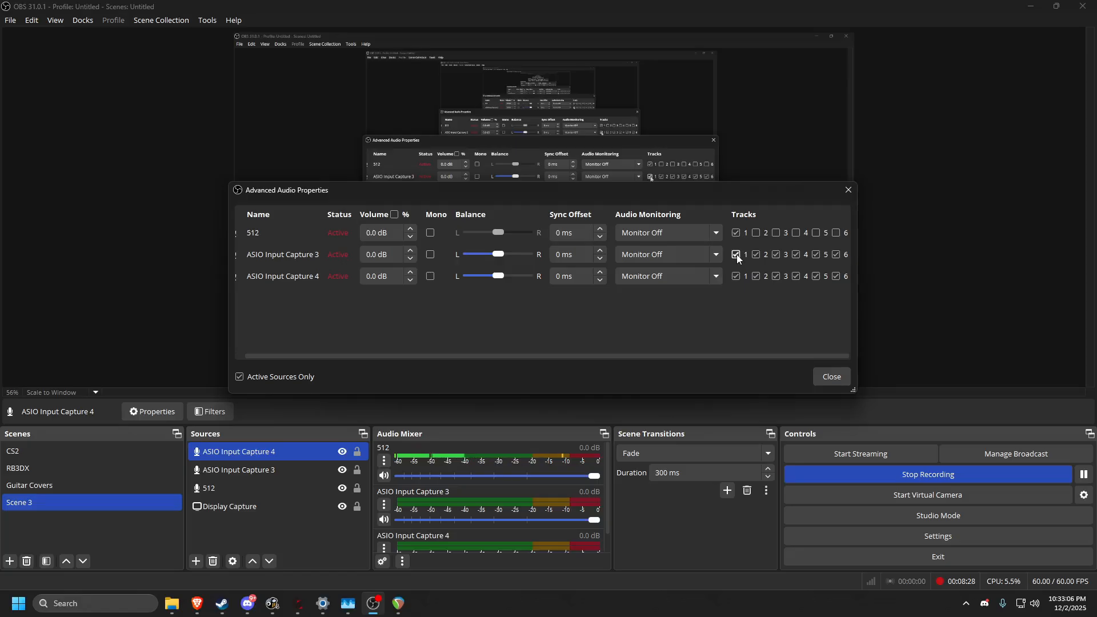
{"action": "left_click", "coordinate": [776, 255]}
{"action": "left_click", "coordinate": [796, 254]}
{"action": "left_click", "coordinate": [816, 254]}
{"action": "left_click", "coordinate": [836, 255]}
{"action": "left_click", "coordinate": [836, 276]}
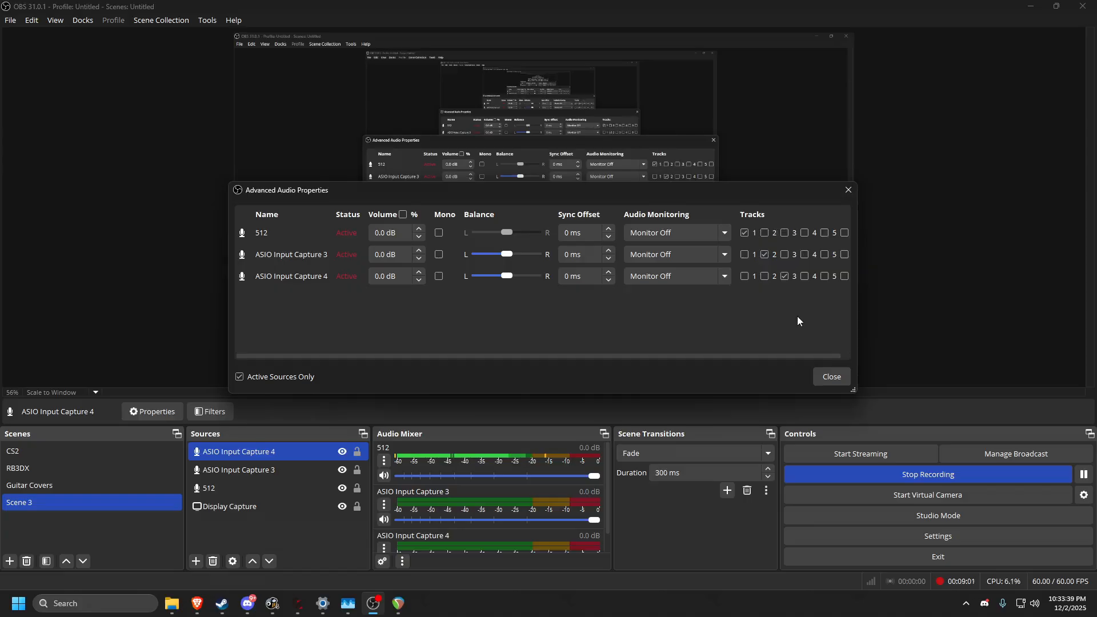
{"action": "left_click", "coordinate": [831, 378]}
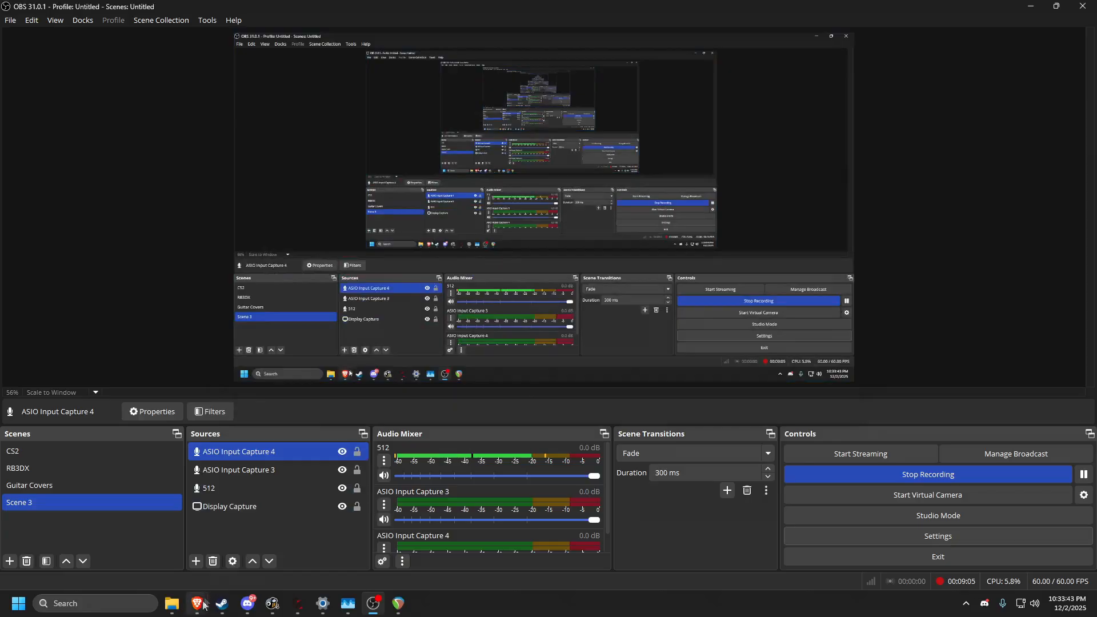
- Switch to the browser, play short excerpts of the "me + genine "rhythm" guitar cover" video from 0:27 and 4:56, and return to OBS
{"action": "mouse_move", "coordinate": [197, 603]}
{"action": "left_click", "coordinate": [268, 561]}
{"action": "left_click", "coordinate": [95, 14]}
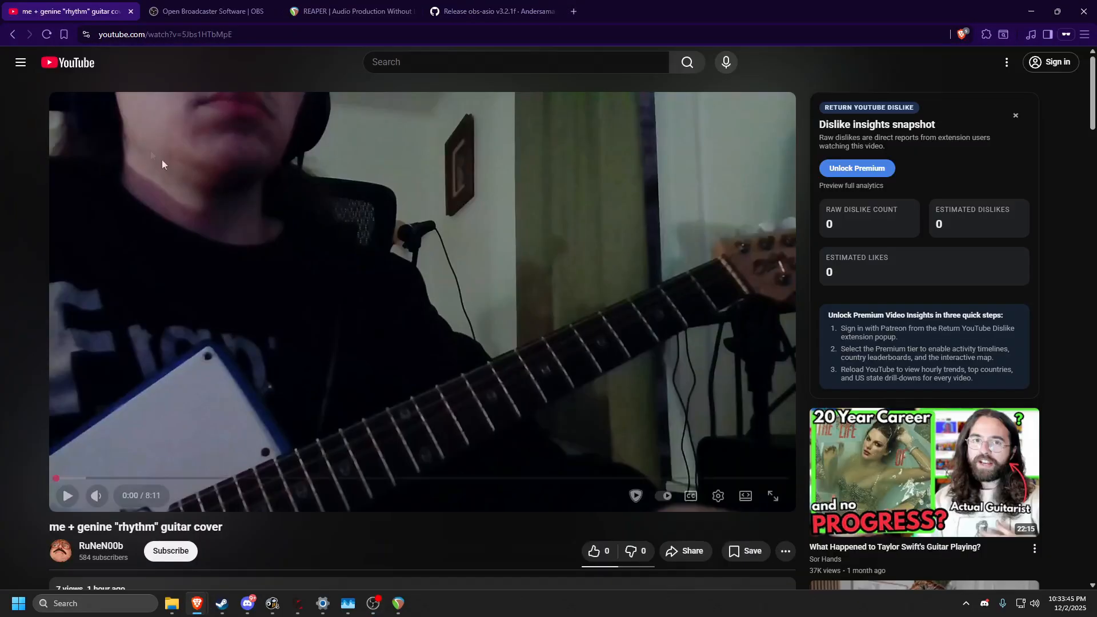
{"action": "left_click", "coordinate": [97, 478]}
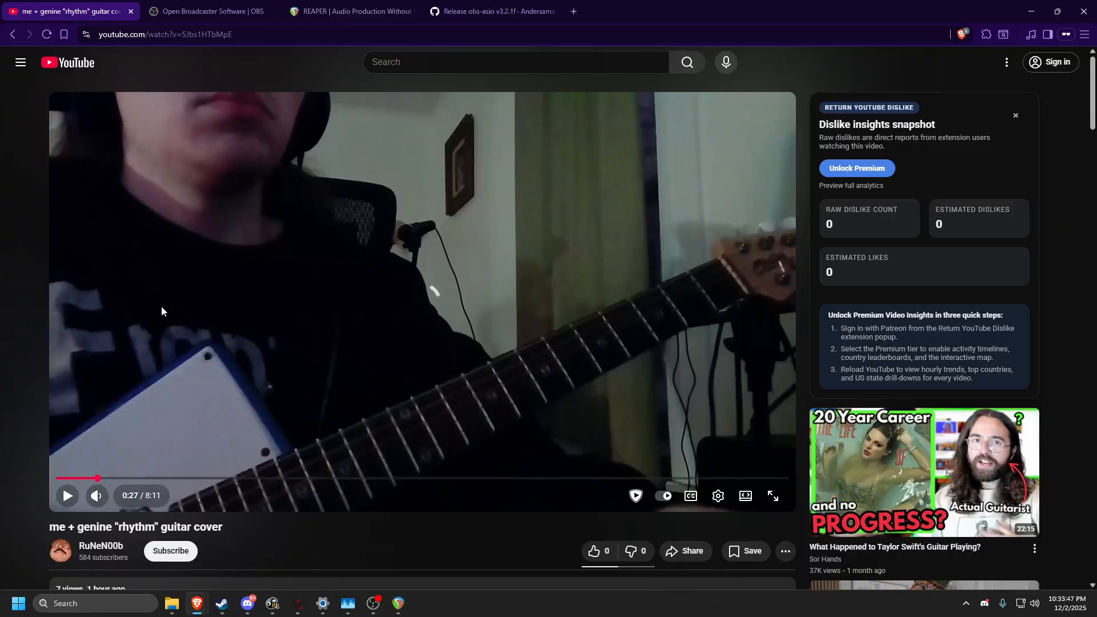
{"action": "left_click", "coordinate": [66, 507]}
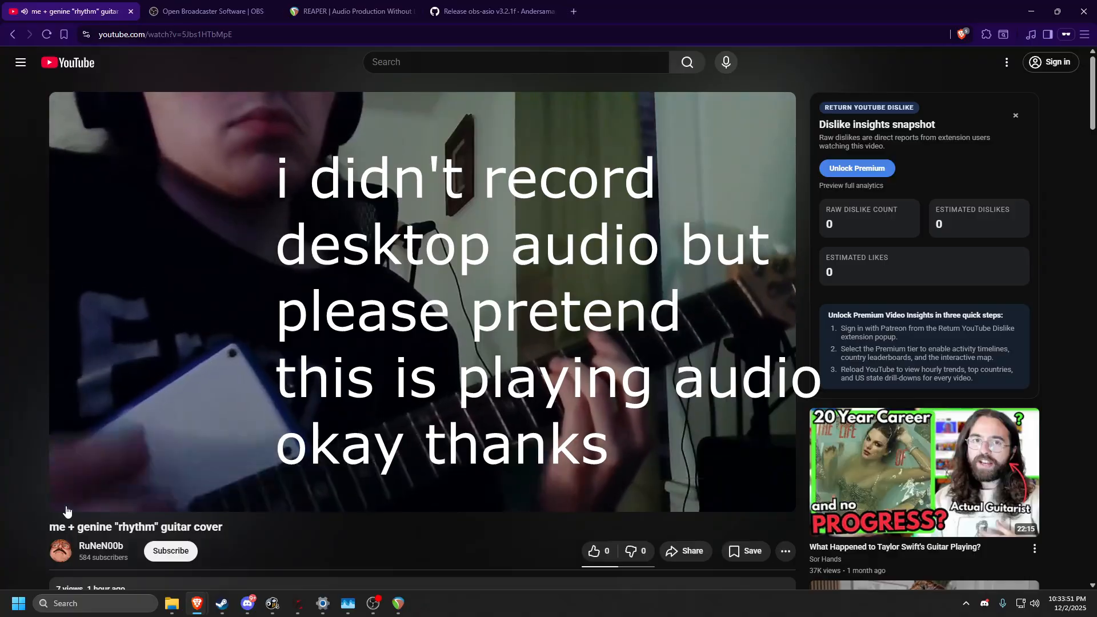
{"action": "left_click", "coordinate": [67, 509]}
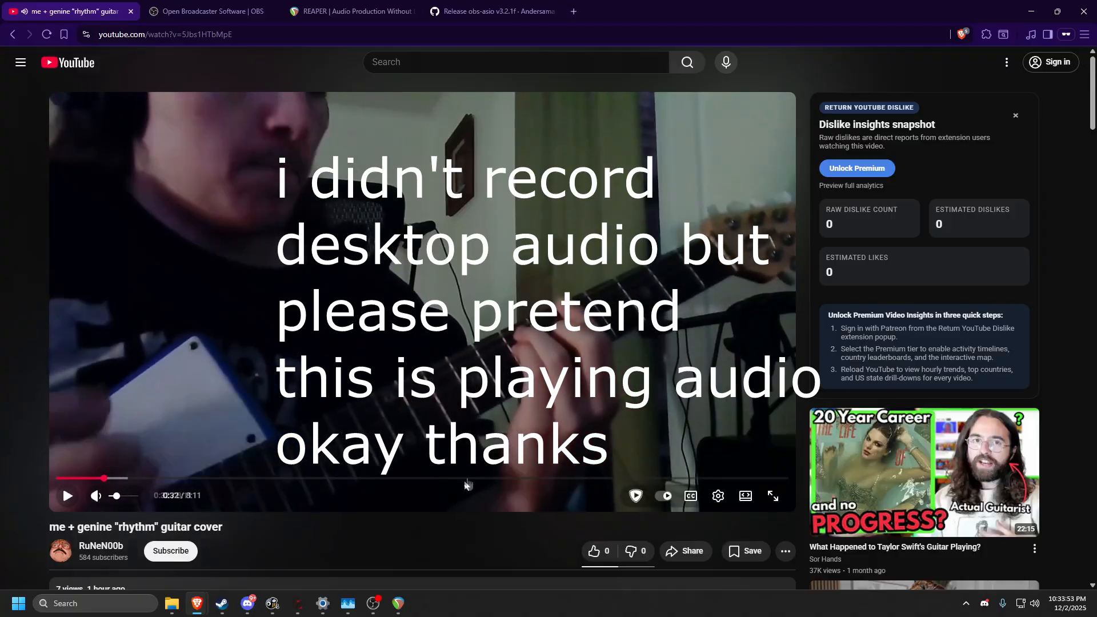
{"action": "left_click", "coordinate": [500, 480]}
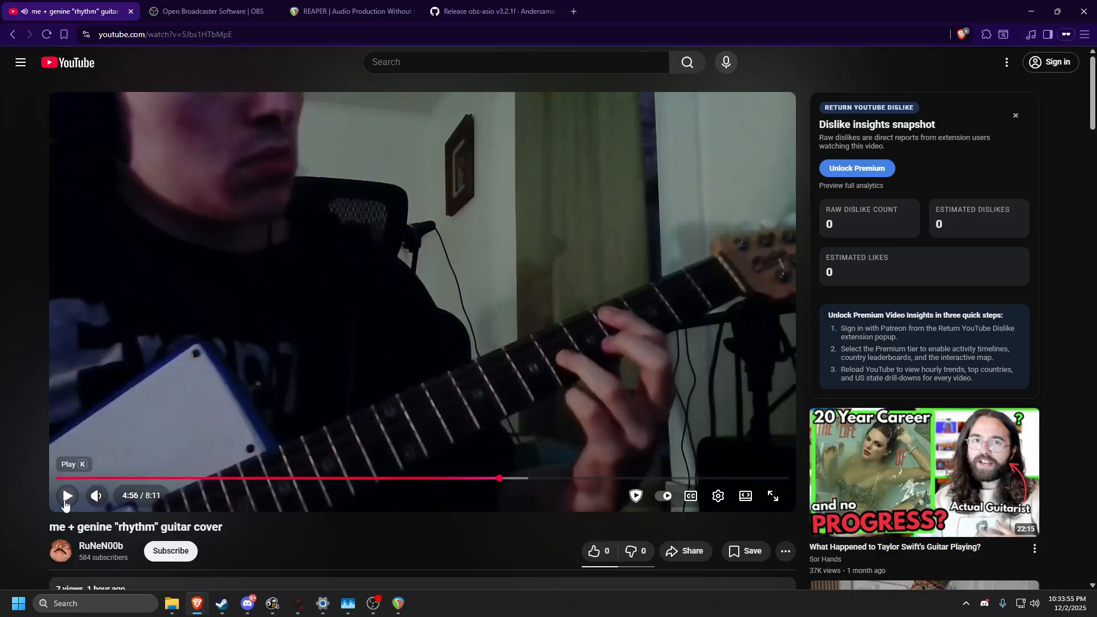
{"action": "left_click", "coordinate": [66, 497]}
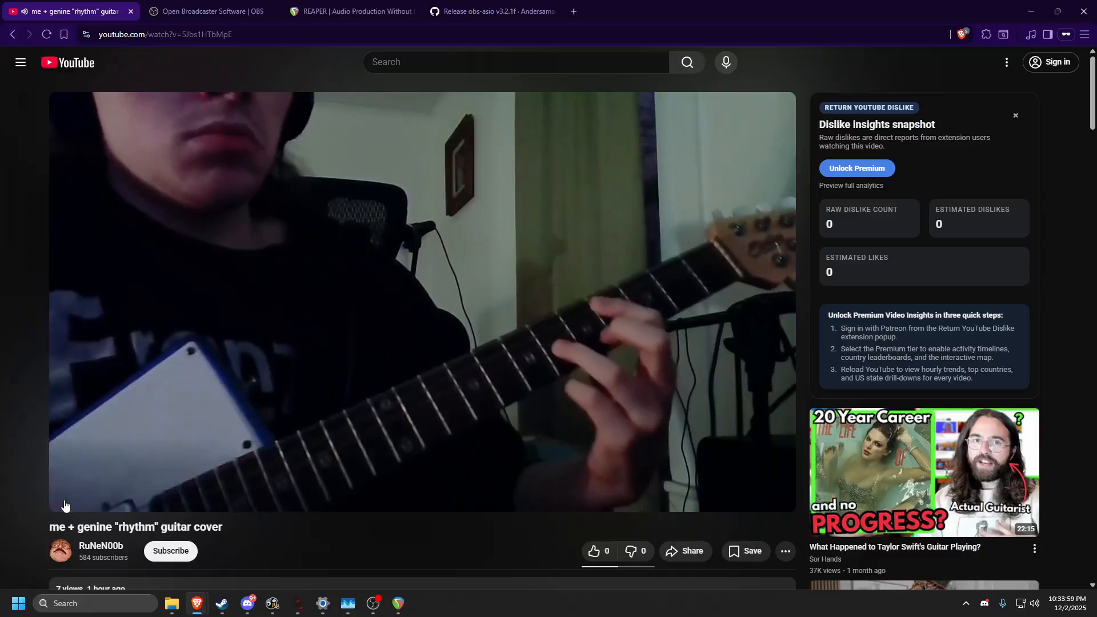
{"action": "left_click", "coordinate": [65, 502]}
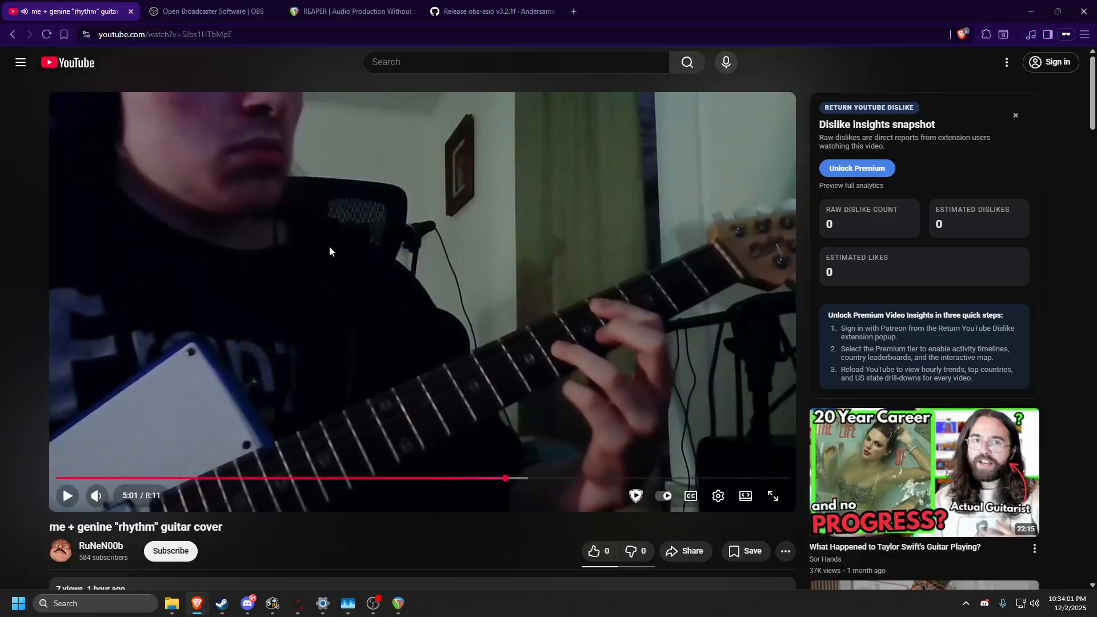
{"action": "left_click", "coordinate": [398, 603]}
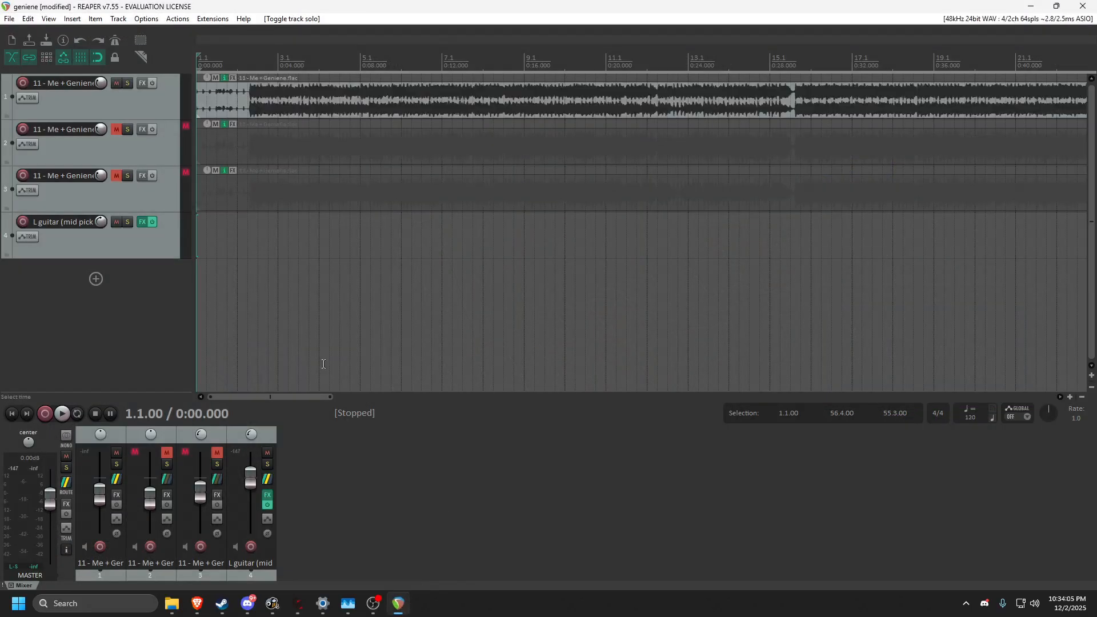
{"action": "left_click", "coordinate": [373, 603]}
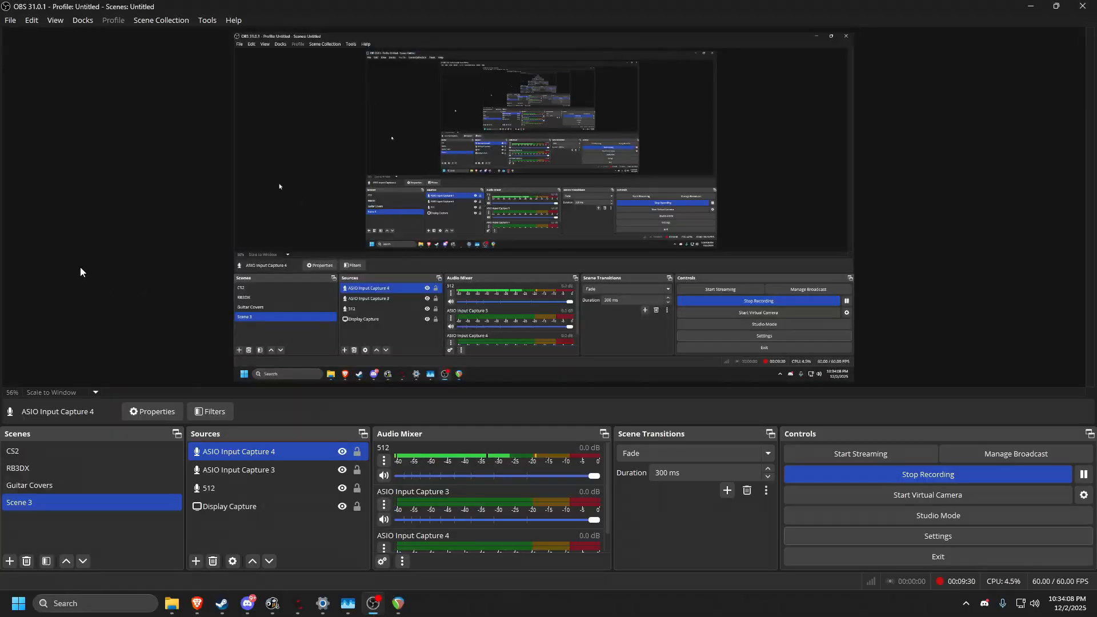